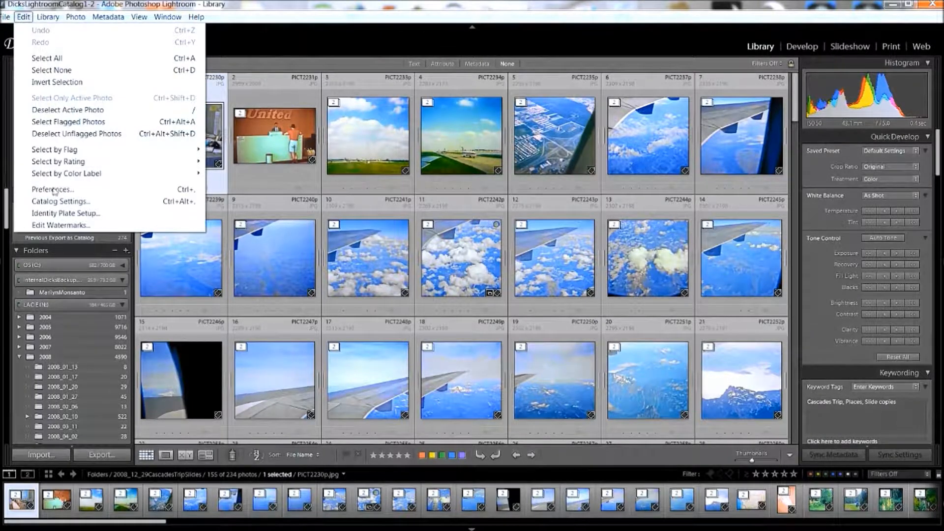
- Review the General preferences for importing from a memory card, accept them and close the program
left_click(55, 189)
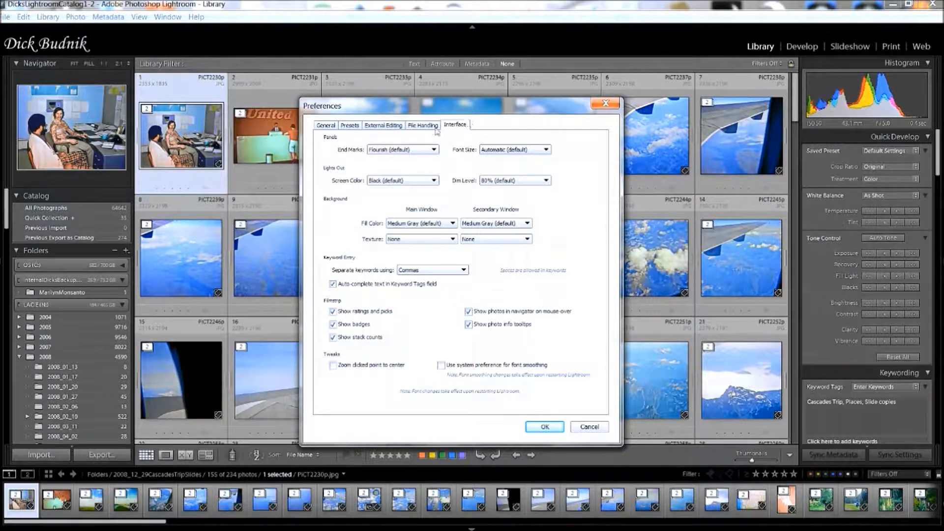
left_click(326, 126)
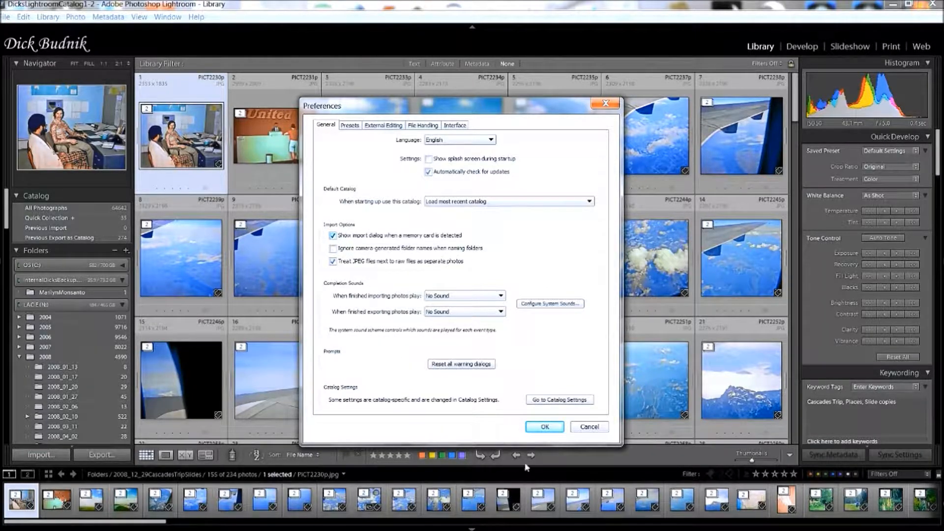
left_click(536, 429)
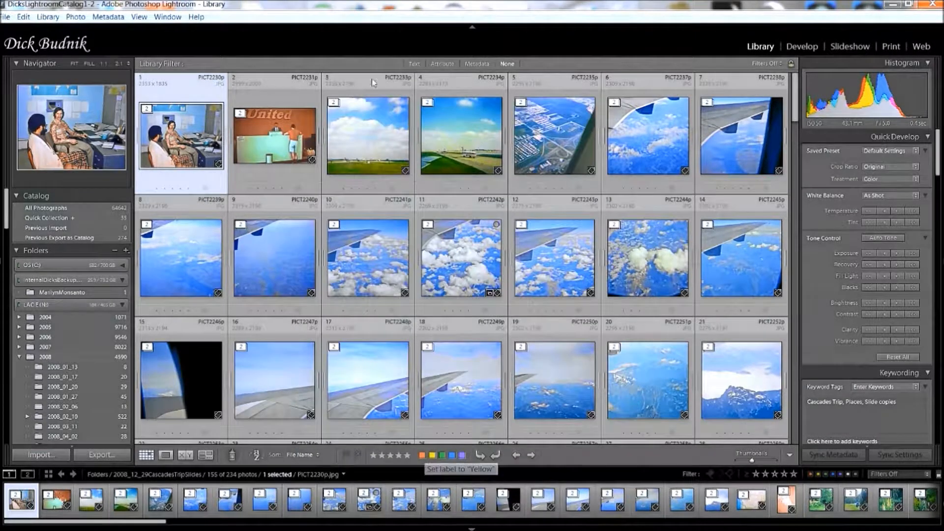
left_click(933, 4)
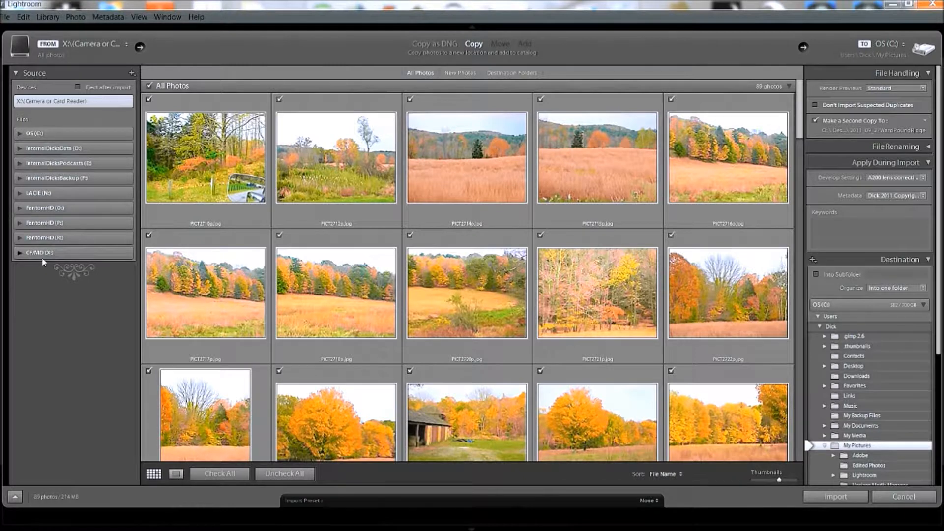
- Select the DCIM\100KM020 folder on the CF/MD (X:) card as the import source
left_click(14, 254)
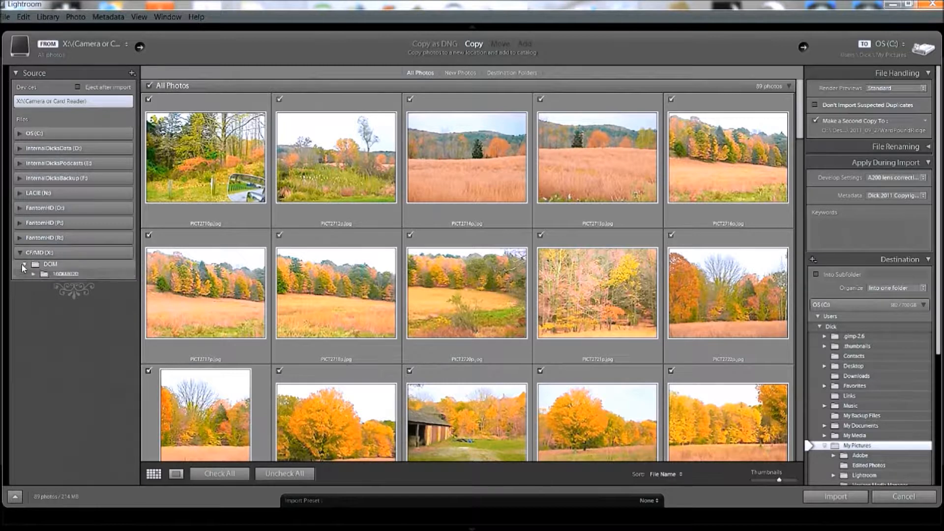
left_click(23, 265)
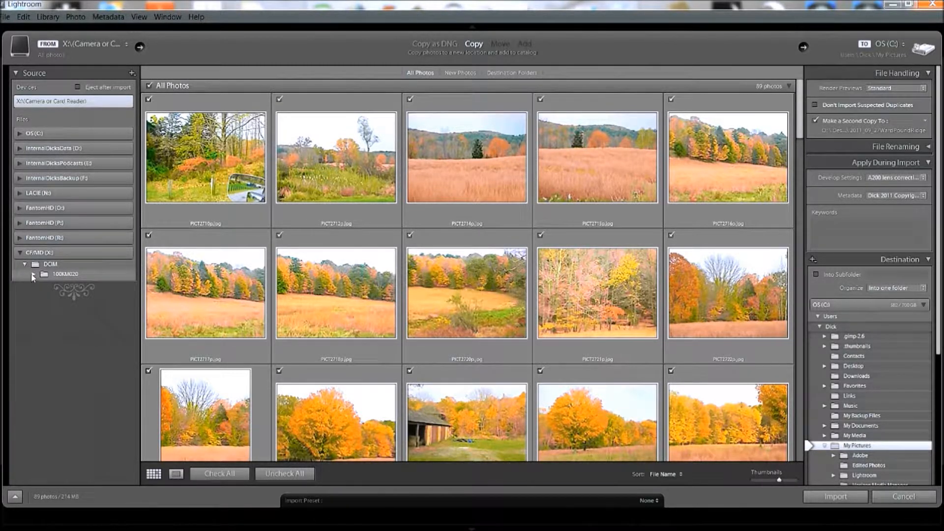
left_click(67, 274)
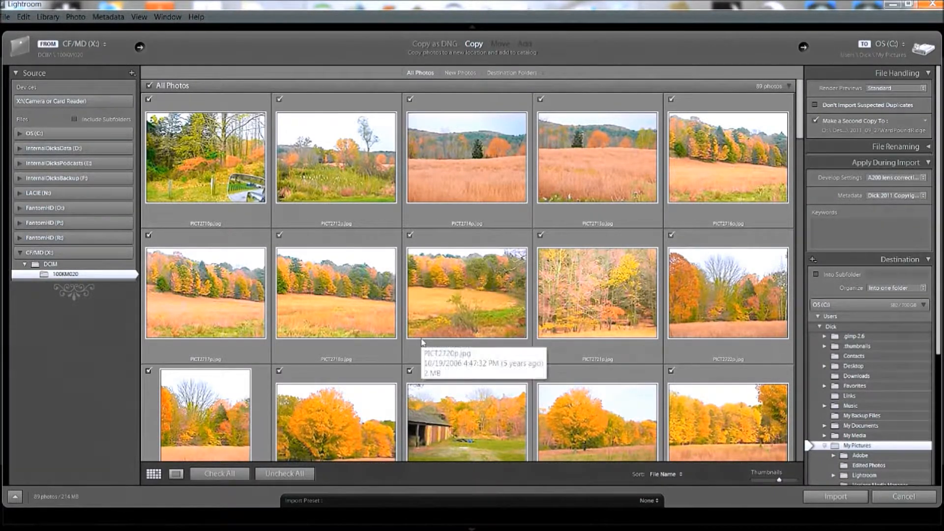
- Examine the photos found on the card at small, large and medium thumbnail sizes
scroll(429, 214, "down", 5)
scroll(430, 213, "down", 8)
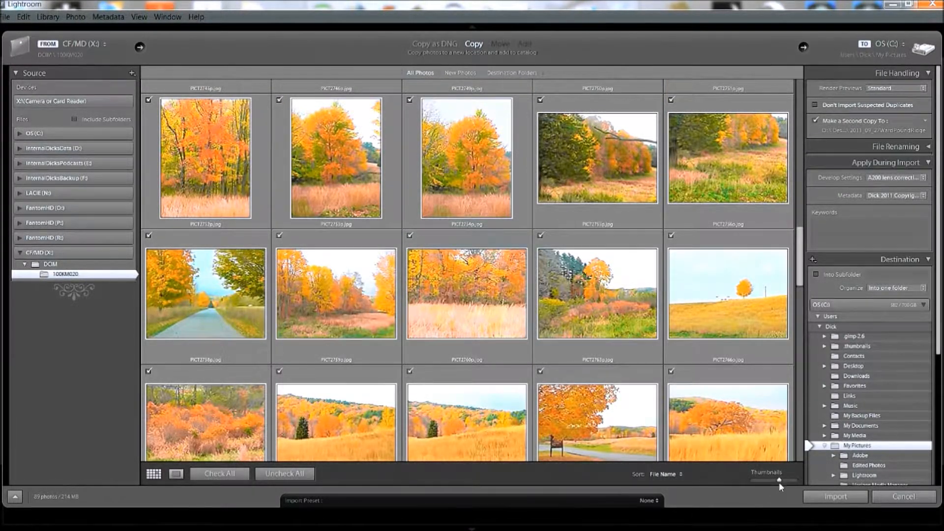
left_click_drag(780, 481, 745, 481)
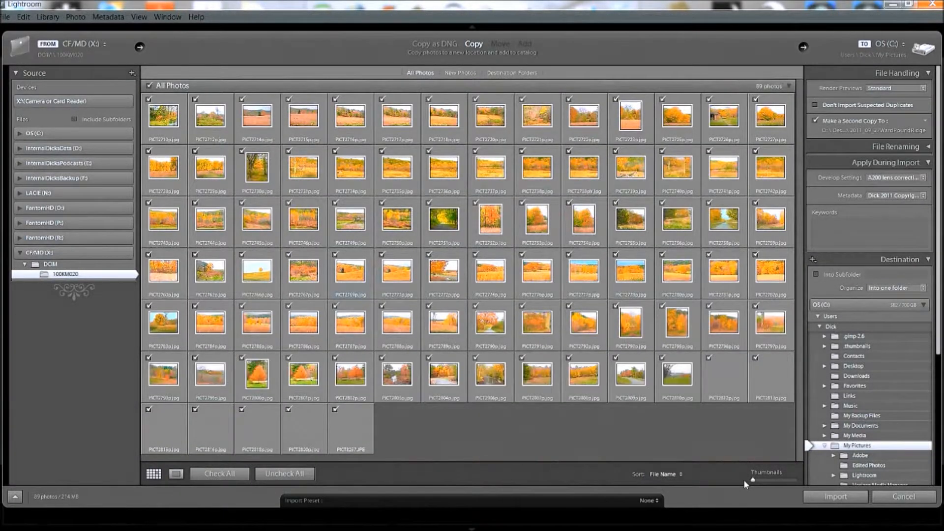
left_click_drag(744, 480, 797, 486)
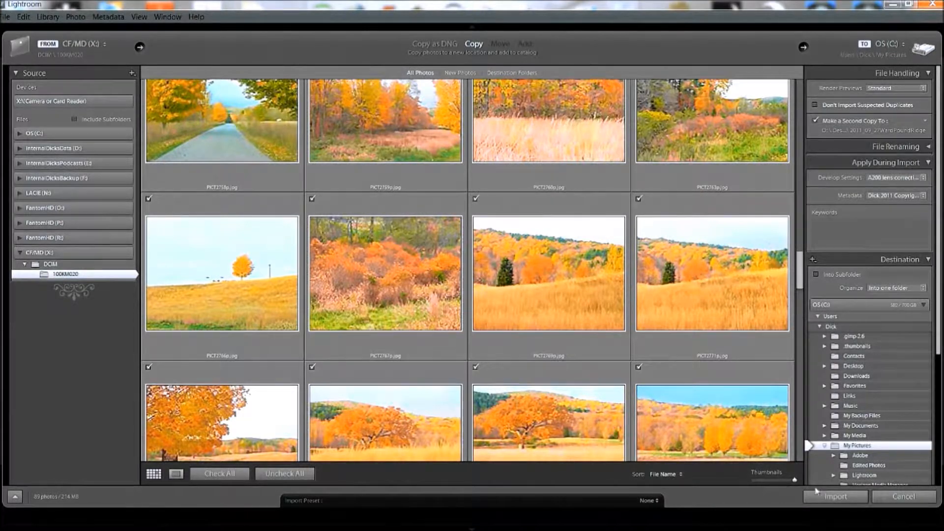
mouse_move(791, 480)
left_mouse_down()
mouse_move(771, 482)
mouse_move(784, 484)
left_mouse_up()
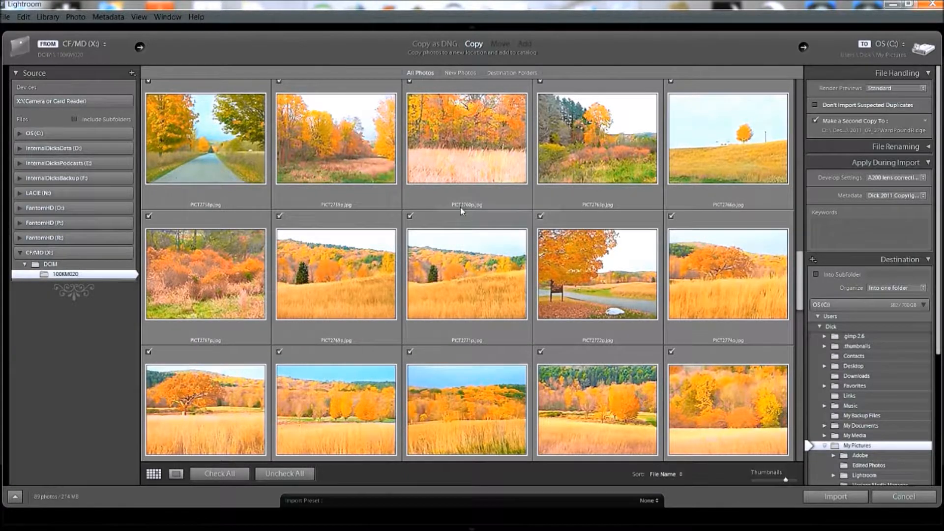
scroll(434, 190, "down", 10)
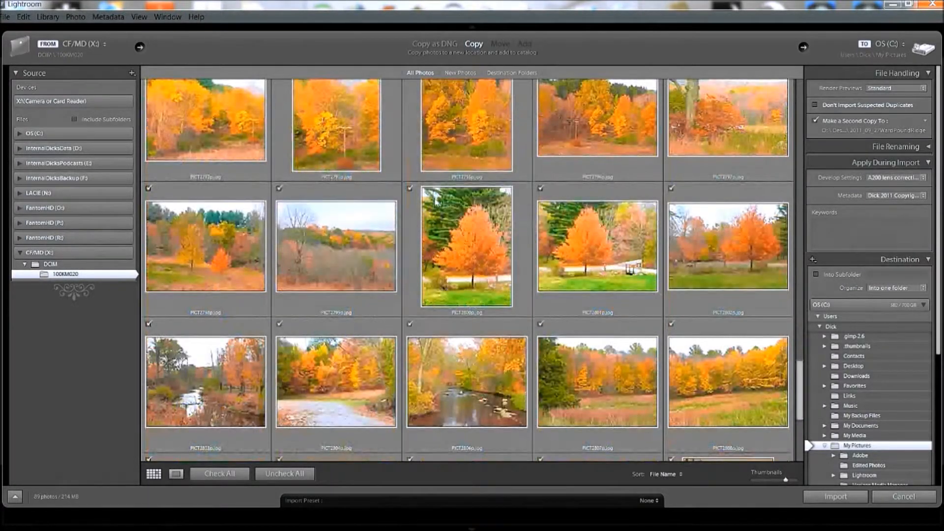
scroll(436, 202, "down", 5)
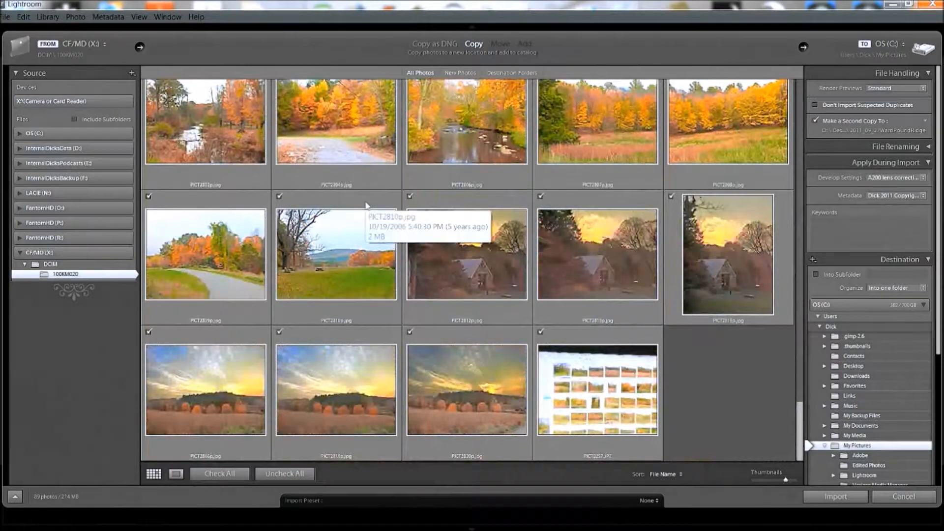
scroll(413, 204, "up", 3)
scroll(411, 203, "up", 4)
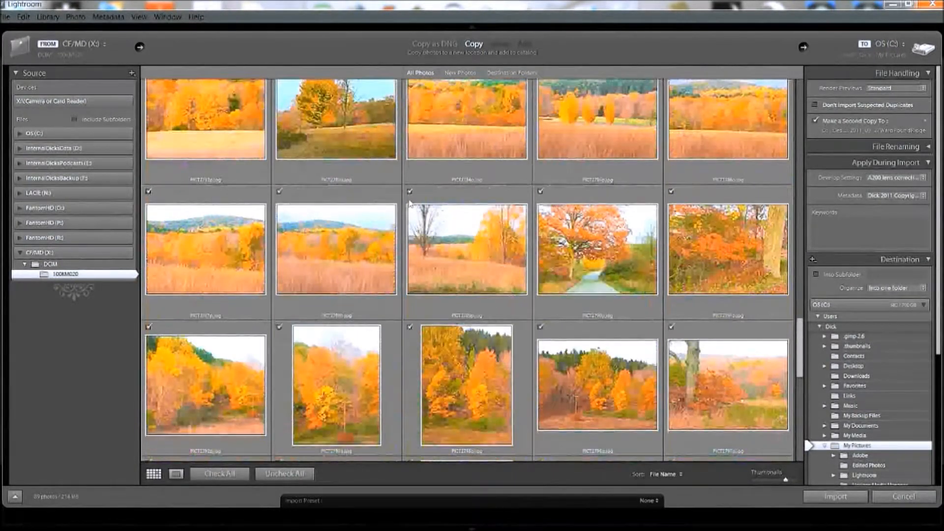
scroll(410, 202, "up", 3)
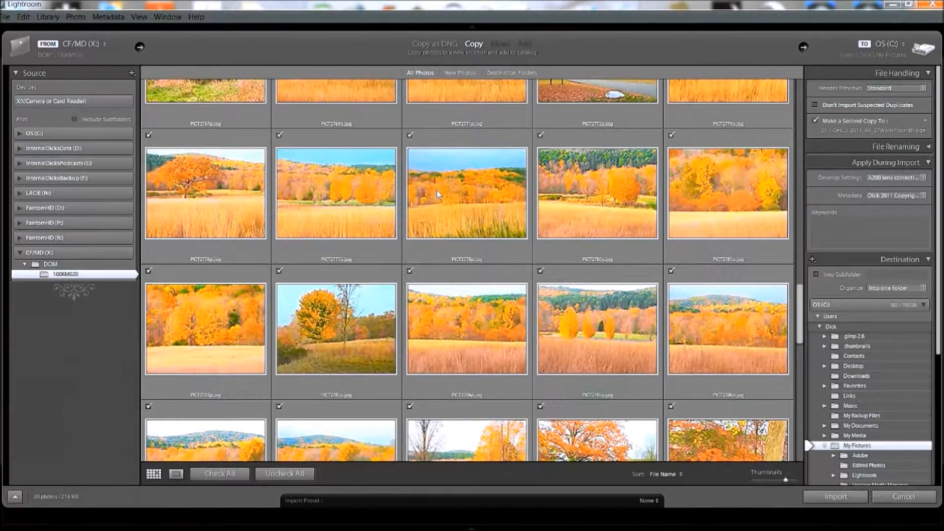
- Exclude PICT2777p.jpg and PICT2778p.jpg from the import and include both again
left_click(279, 135)
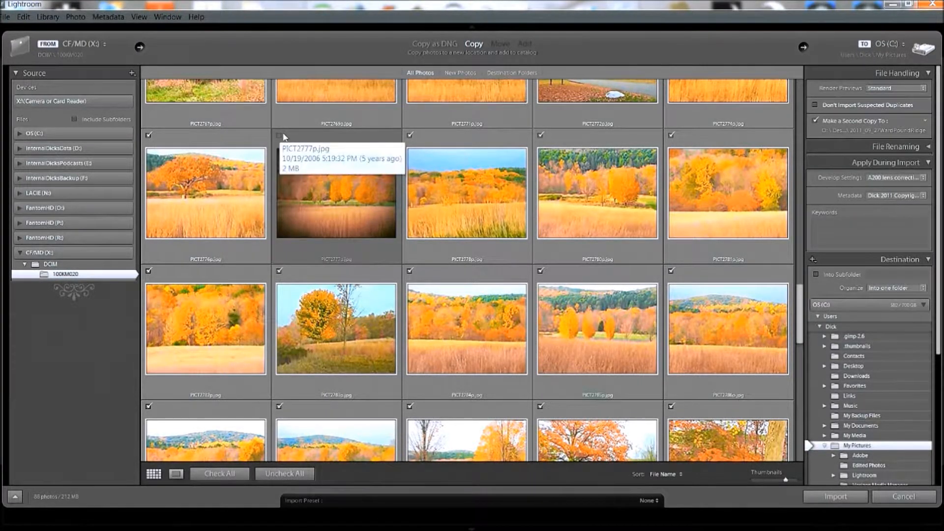
left_click(410, 136)
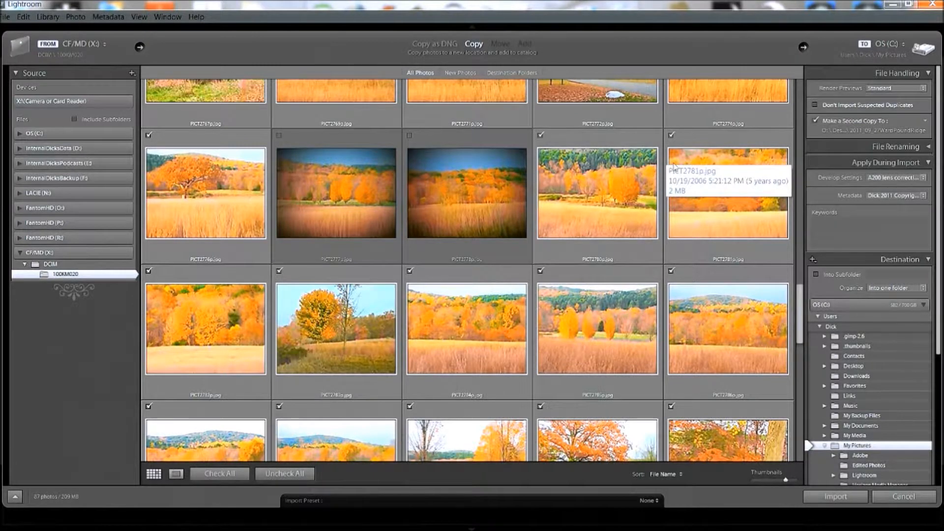
left_click(279, 135)
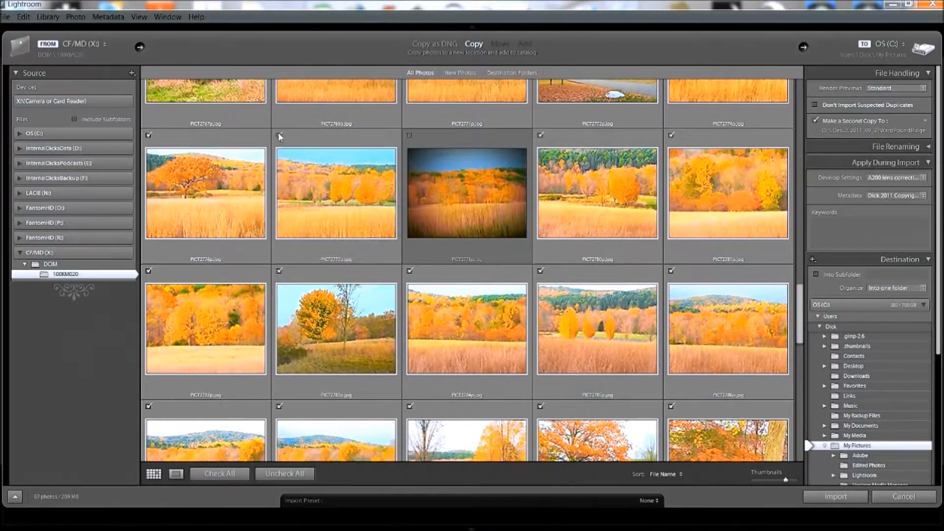
left_click(410, 136)
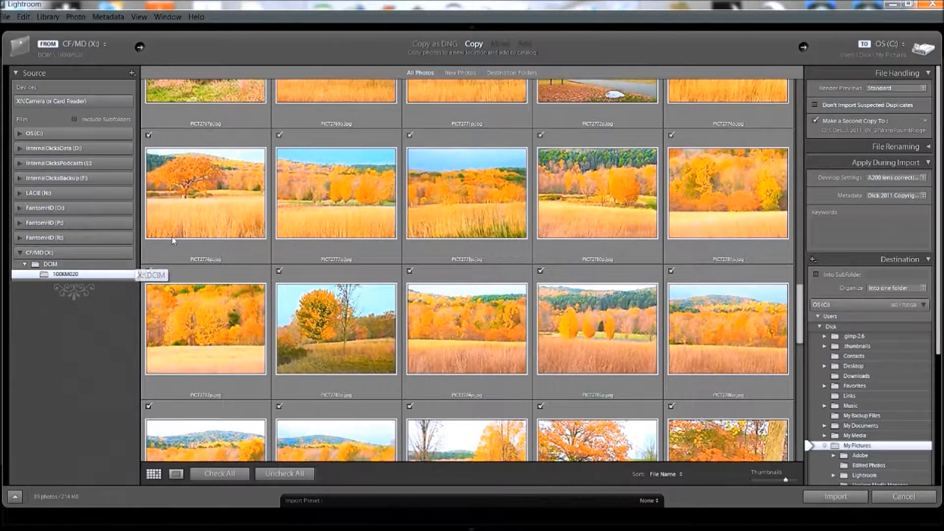
- Preview PICT2776p.jpg, the orange tree photo, in the single-image view and return to the grid
left_click(207, 189)
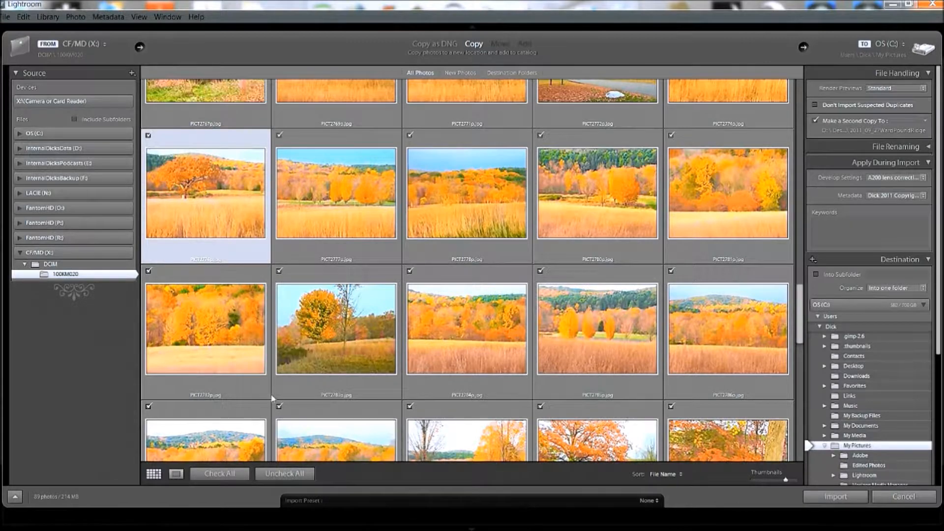
left_click(176, 474)
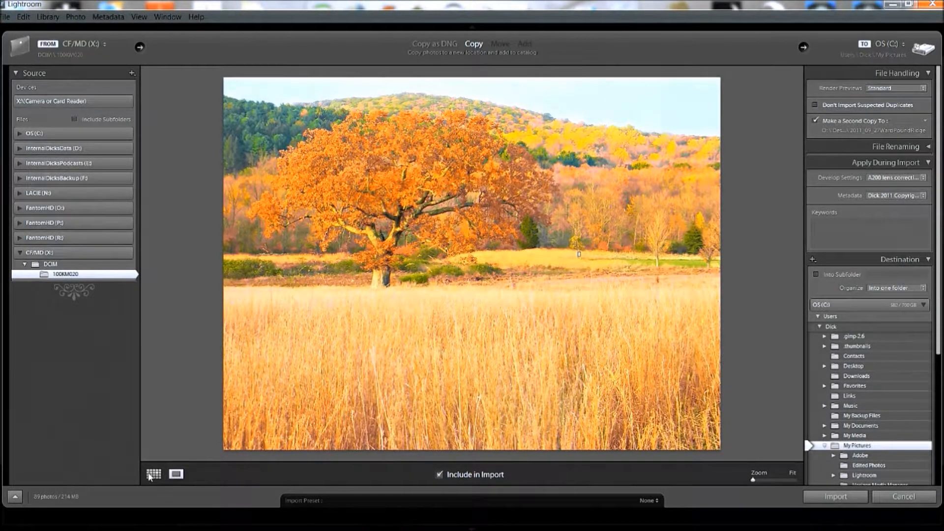
left_click(154, 474)
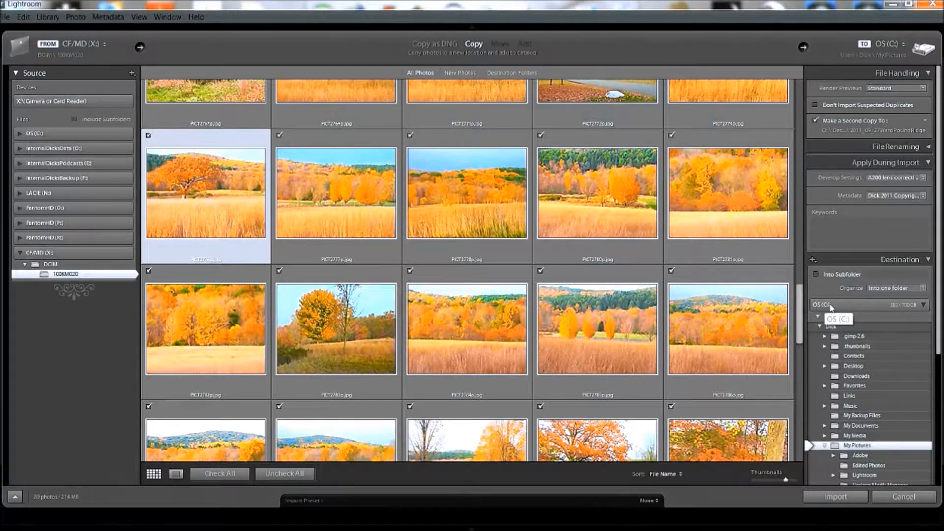
- Set the import destination to the 2011 camera images folder under LACIE (N:), Desktop Backup, D_Backup, My Photos, Minolta
left_click(924, 305)
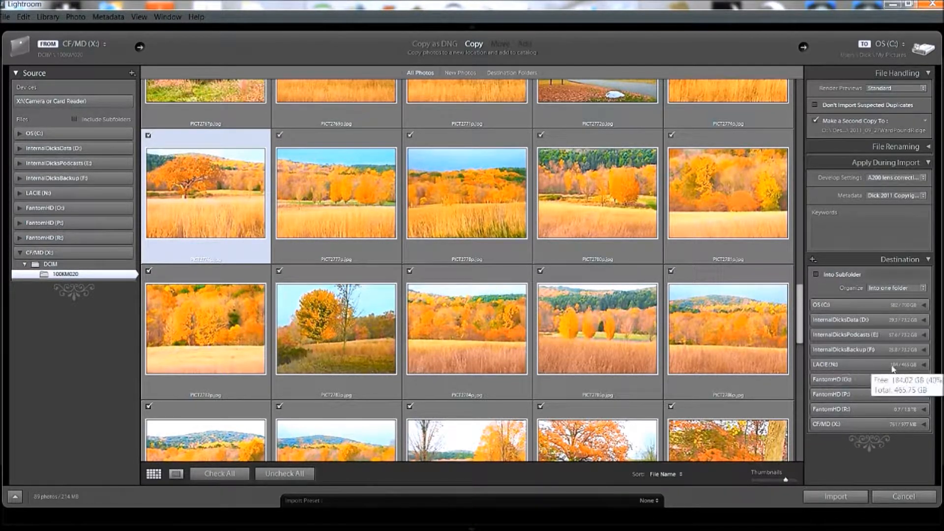
left_click(923, 365)
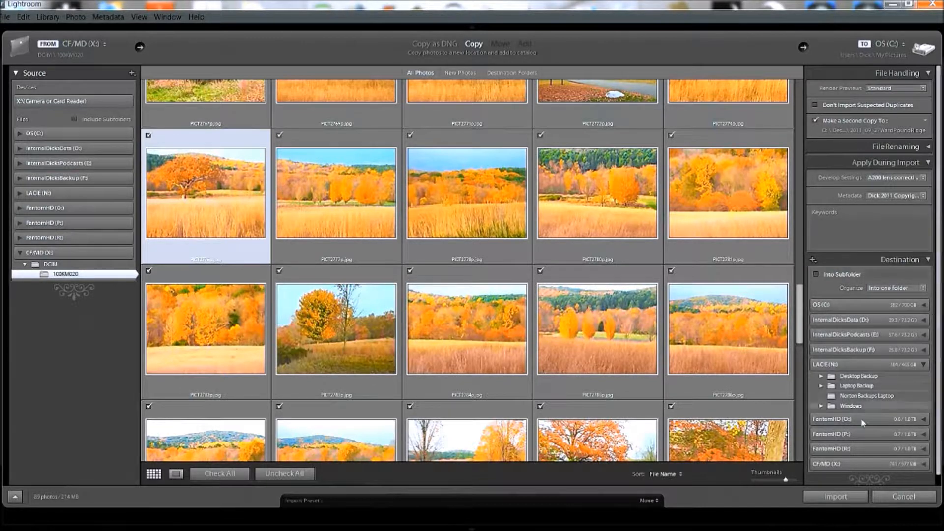
left_click(821, 377)
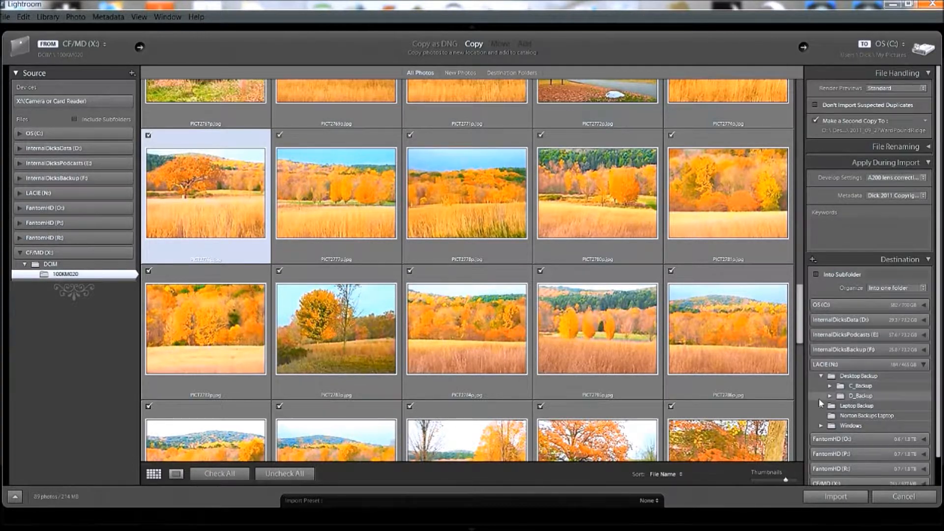
left_click(830, 396)
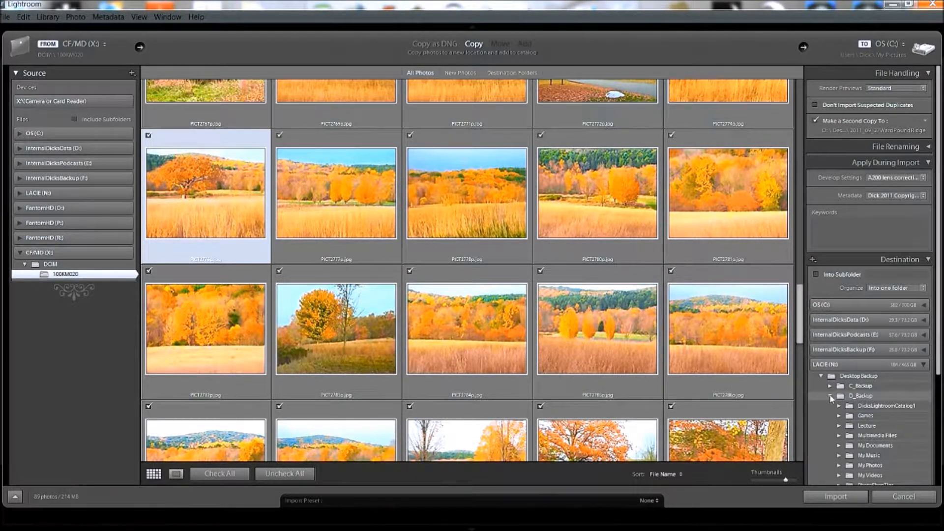
left_click(838, 465)
scroll(841, 407, "down", 5)
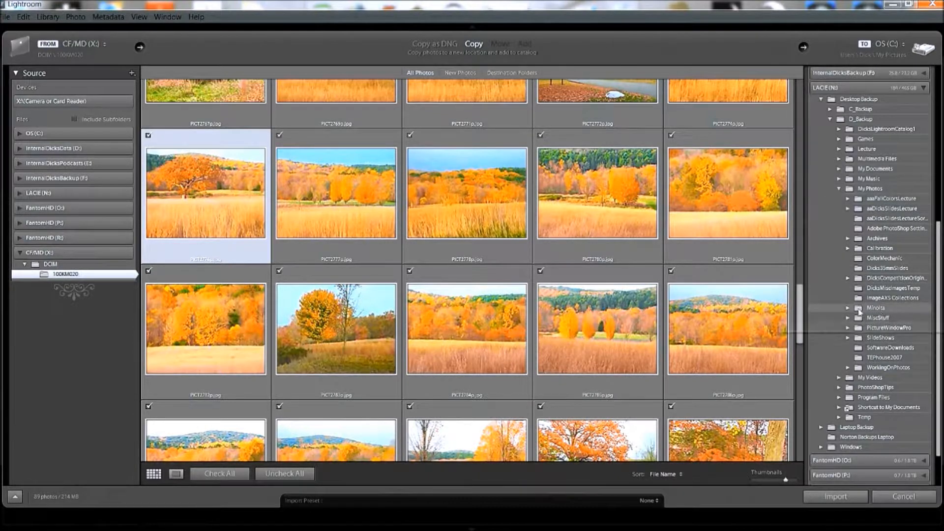
left_click(847, 308)
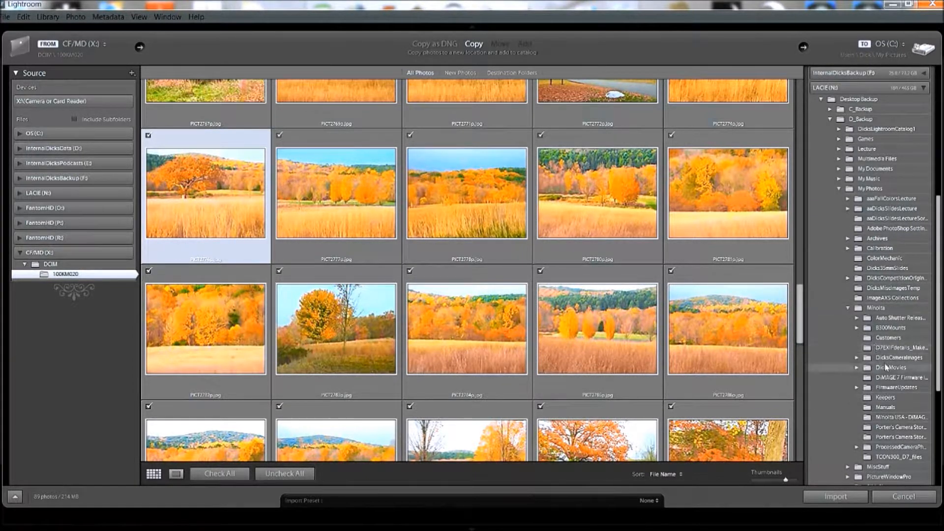
left_click(856, 358)
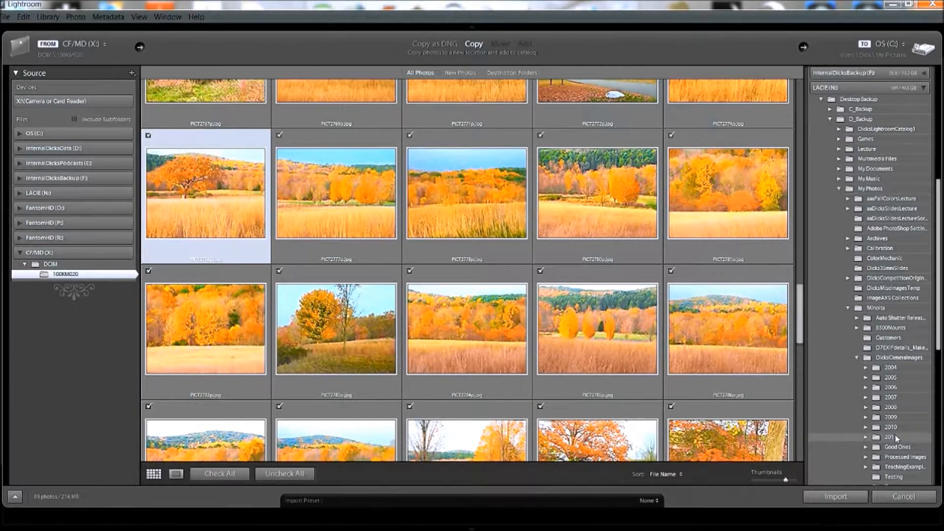
left_click(867, 437)
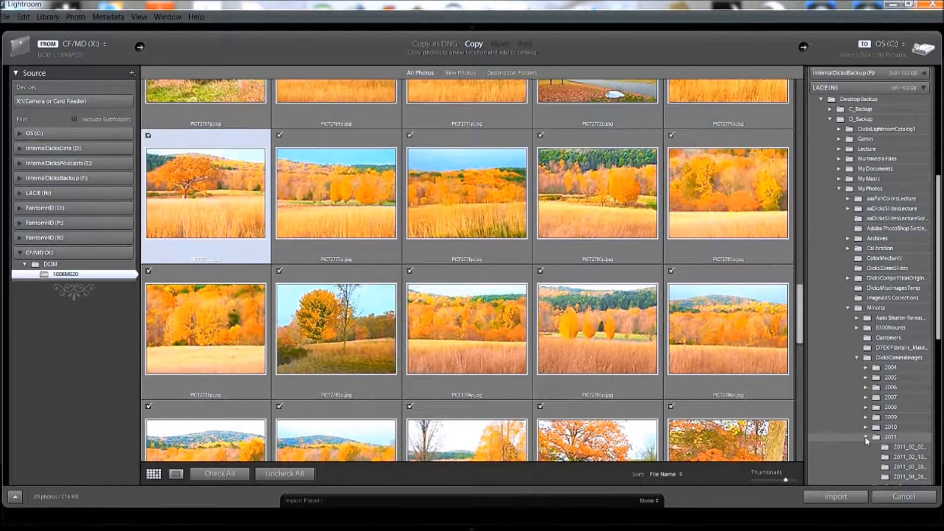
scroll(844, 428, "down", 6)
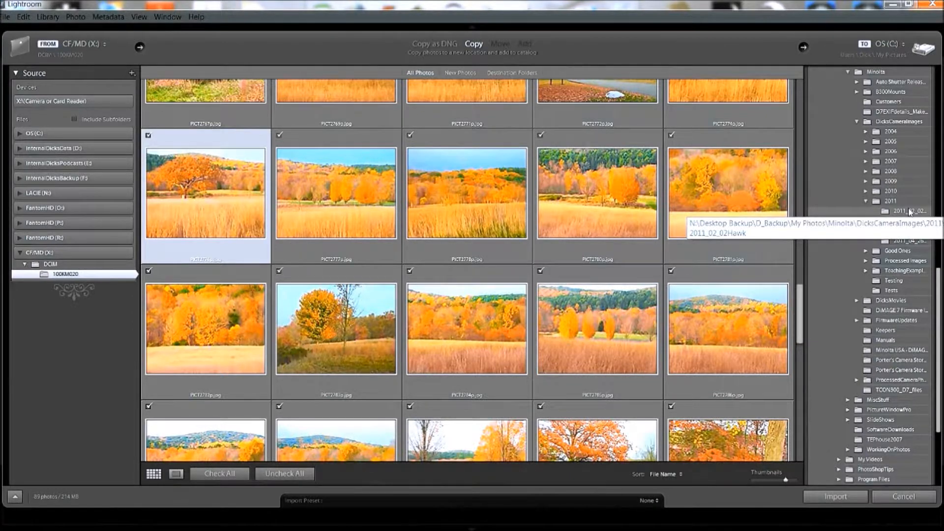
left_click(891, 201)
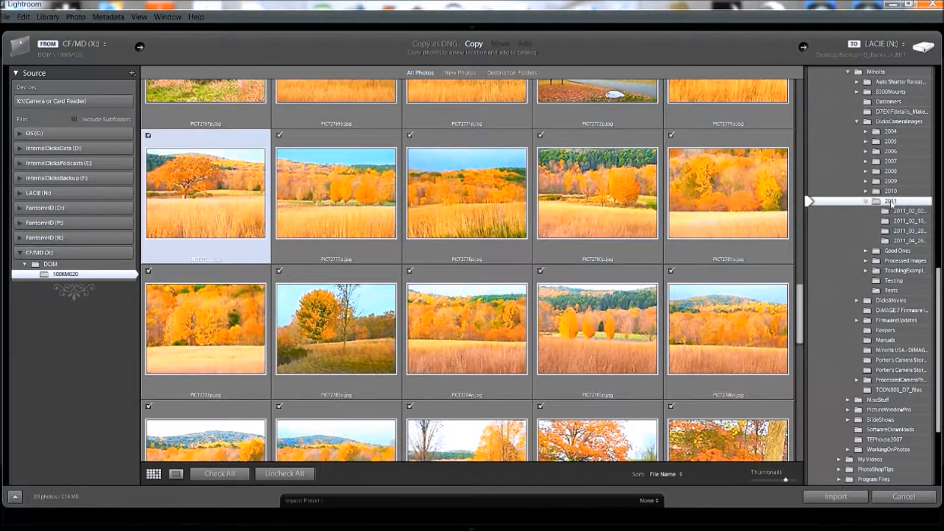
- Start creating a new folder under the 2011 destination folder and expand 2011 in the LACIE (N:) folder browser
right_click(891, 204)
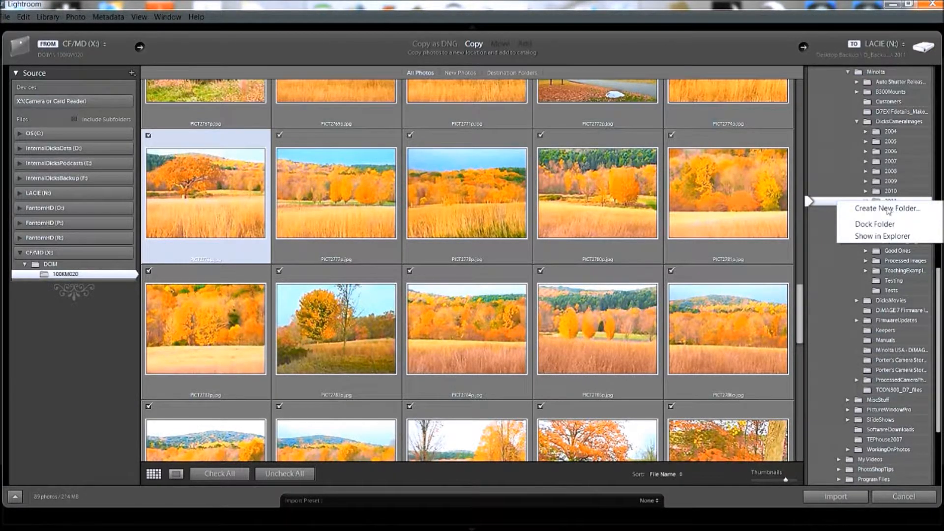
left_click(886, 208)
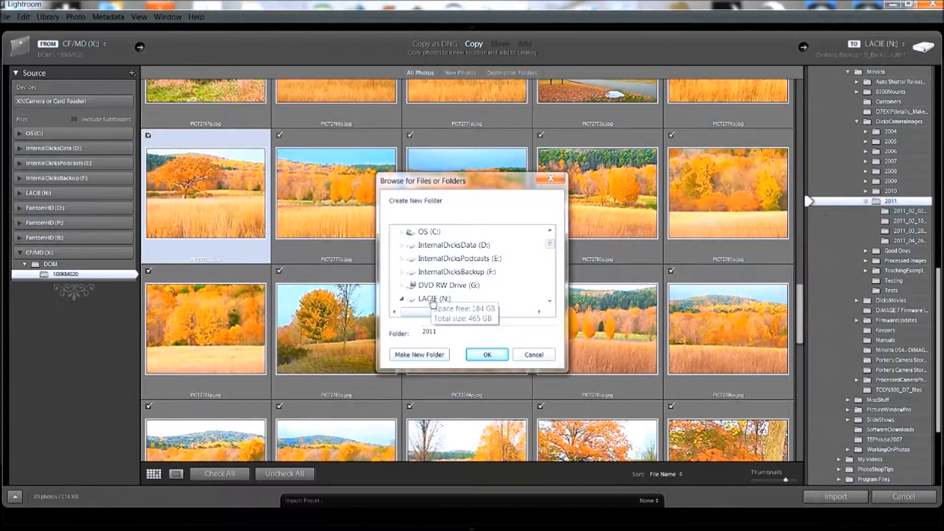
left_click(550, 301)
left_click(550, 302)
left_click(550, 302)
left_click(550, 301)
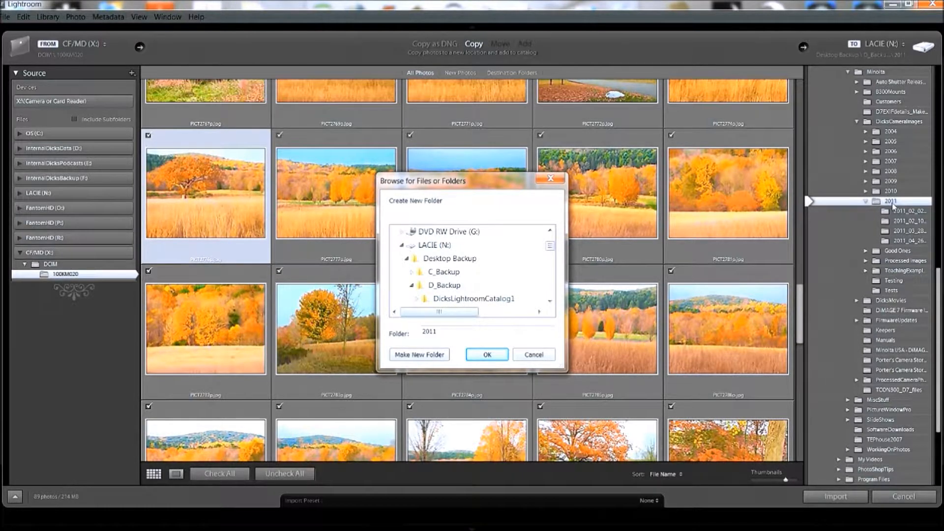
left_click_drag(549, 301, 552, 303)
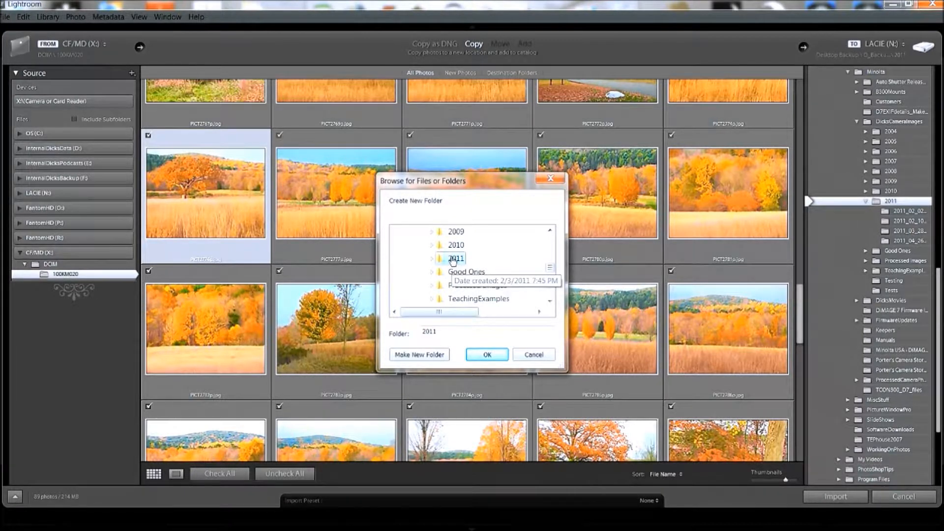
left_click(432, 259)
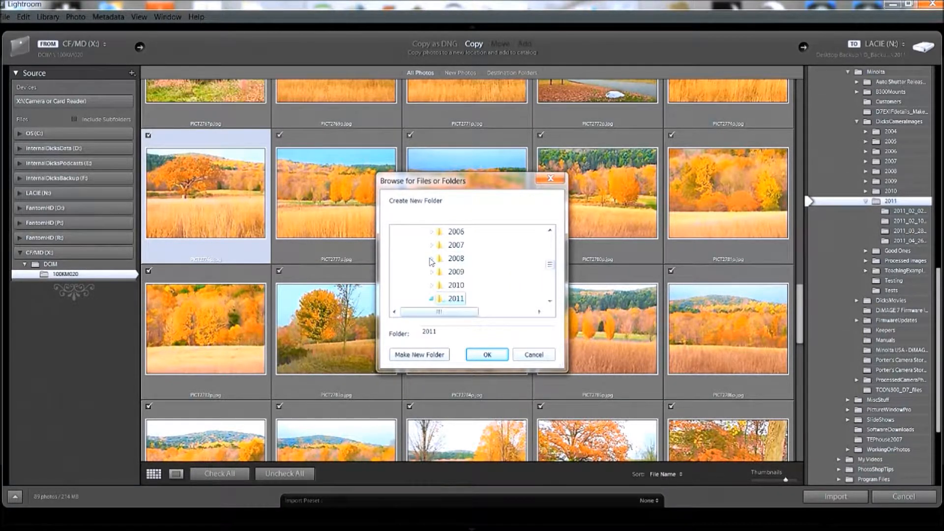
left_click(550, 302)
left_click(551, 302)
left_click(550, 302)
left_click(550, 301)
left_click(550, 302)
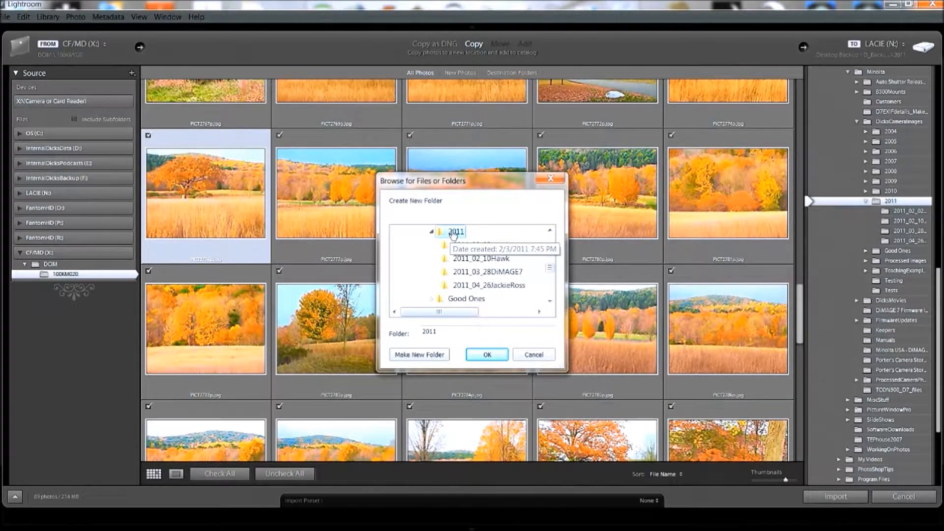
- Make a new folder named 2011_09_28WPR inside 2011 and use it as the import destination
left_click(421, 355)
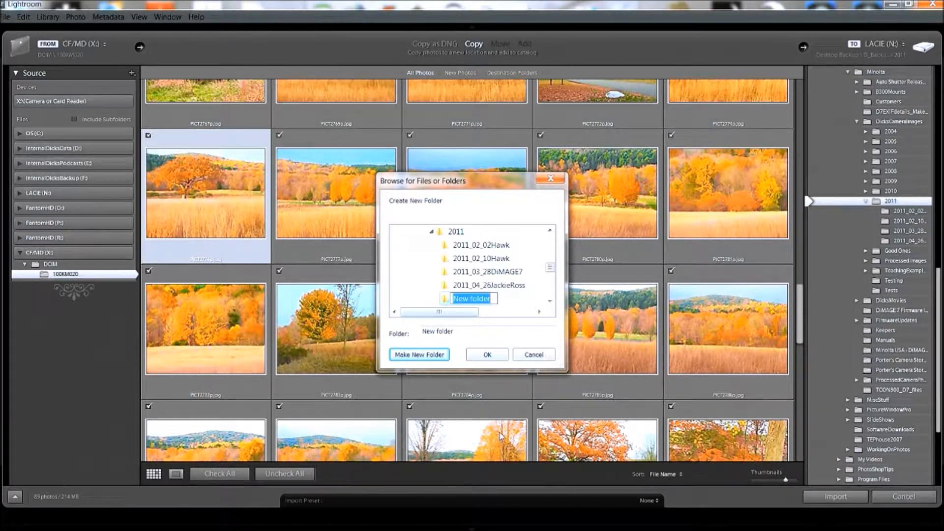
type("2011")
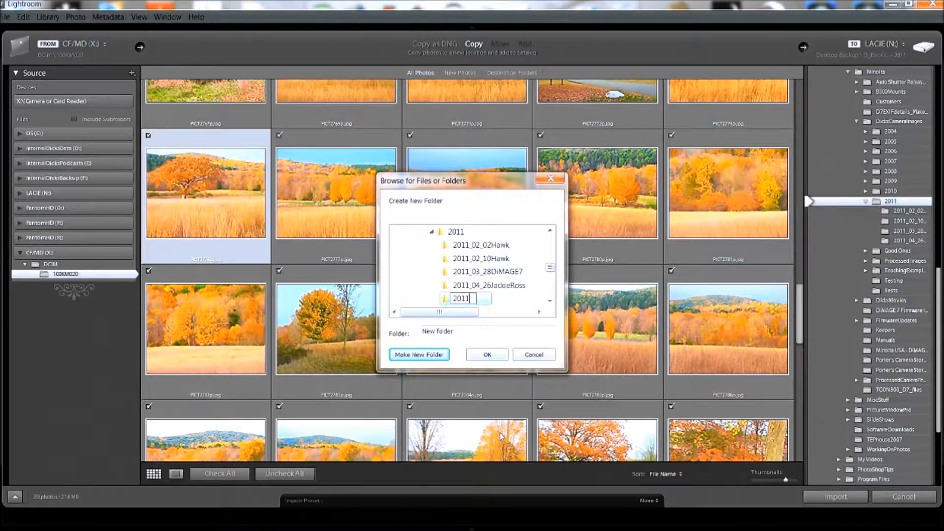
type("_09")
type("_28")
type("WPR")
key("Return")
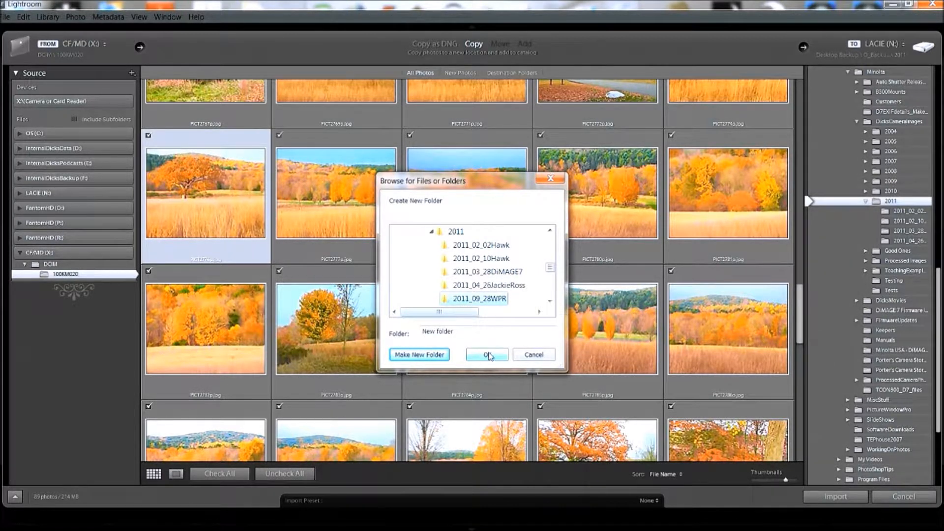
left_click(490, 355)
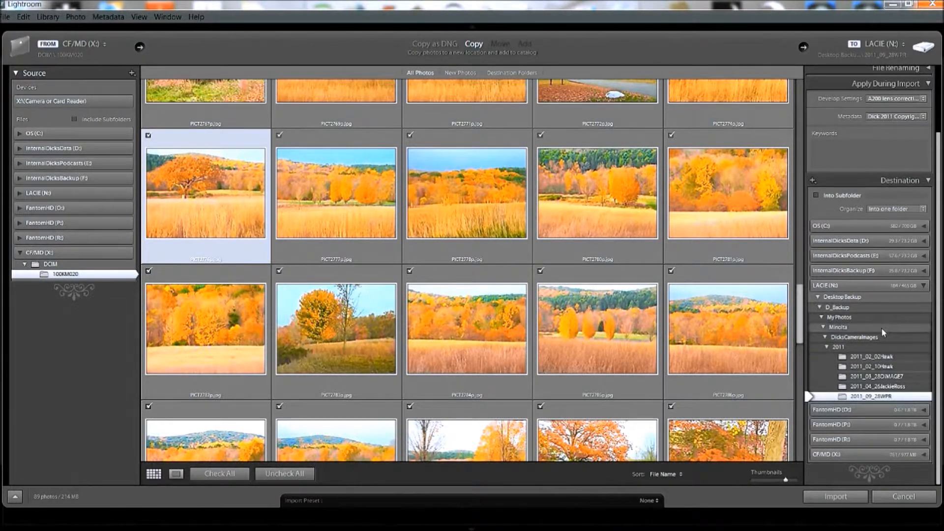
- Open the folder chooser for the second copy and expand FantomHD (O:), Desktop Backup, D Backup
scroll(882, 332, "up", 3)
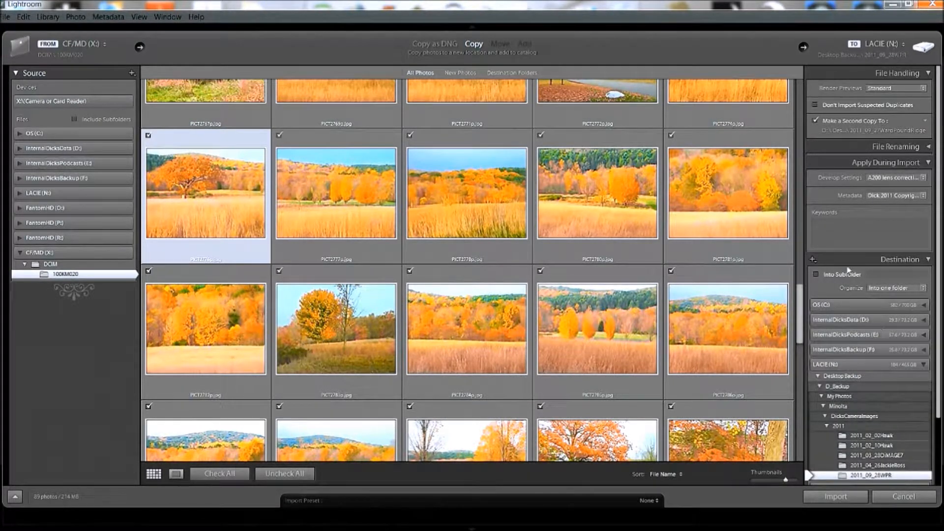
left_click(865, 134)
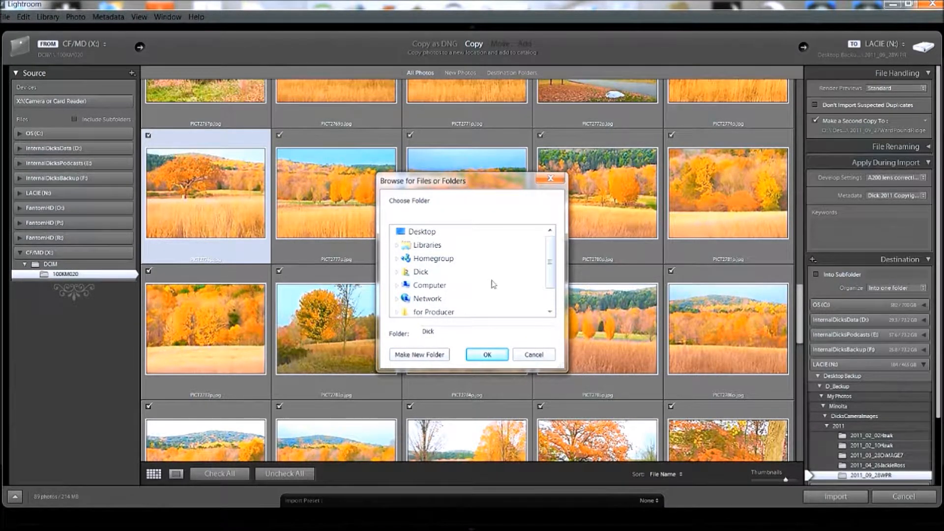
left_click_drag(550, 256, 550, 269)
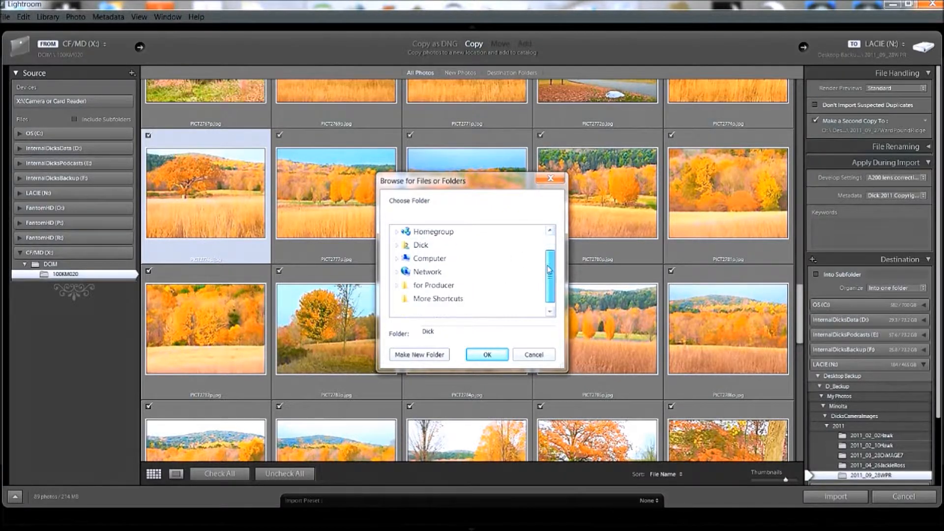
left_click(397, 259)
left_click_drag(549, 256, 551, 268)
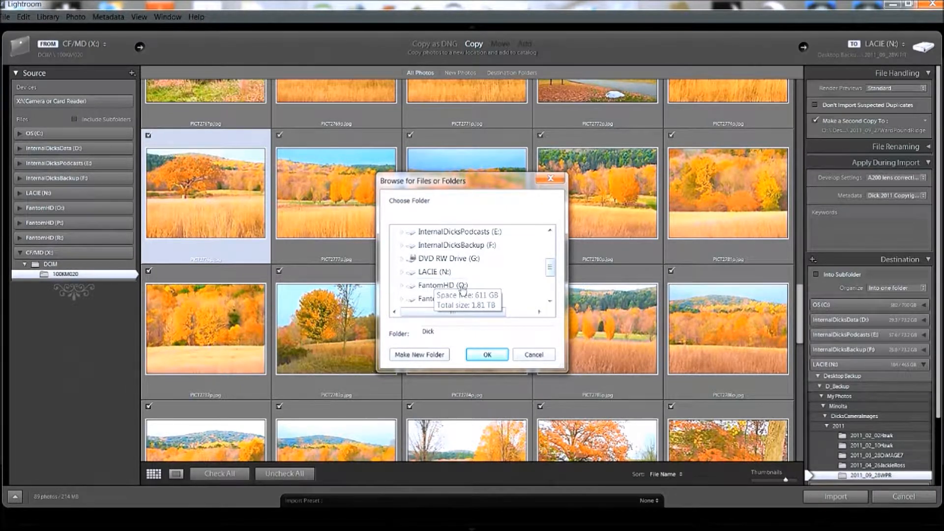
left_click(401, 289)
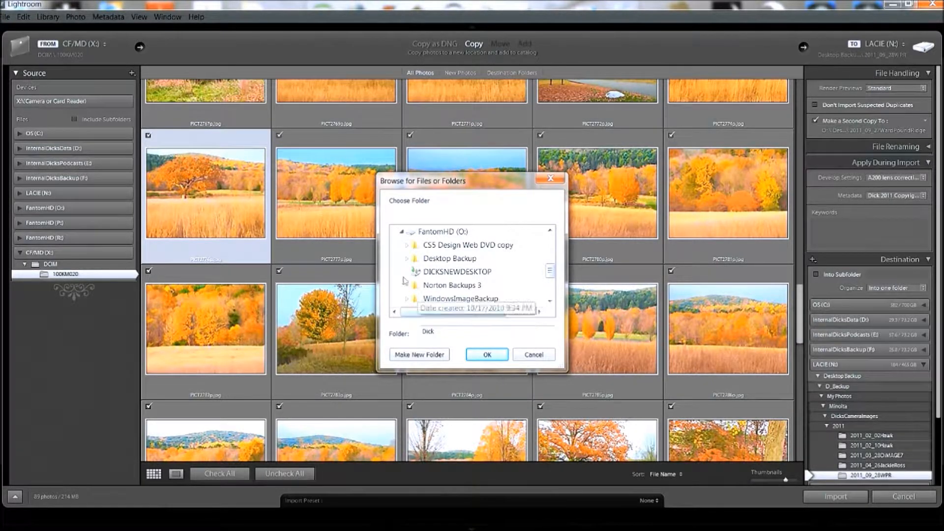
left_click(407, 258)
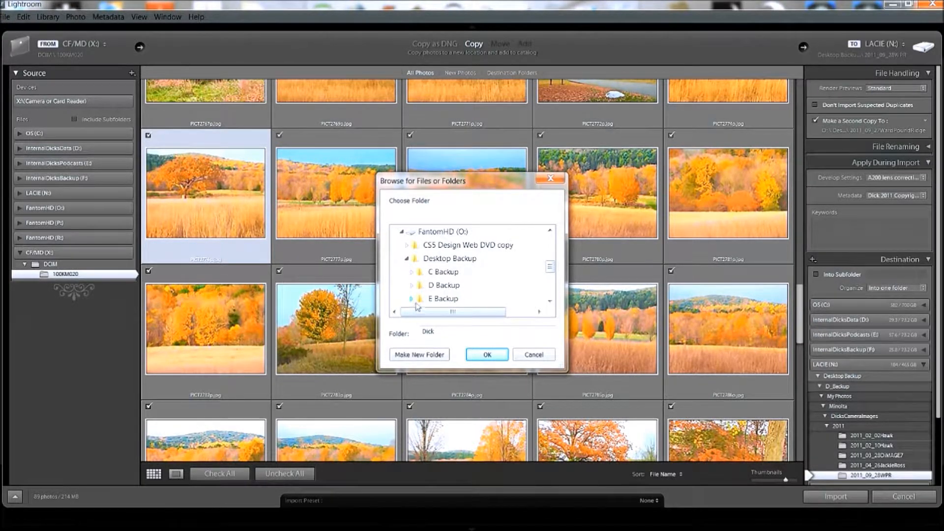
left_click(412, 286)
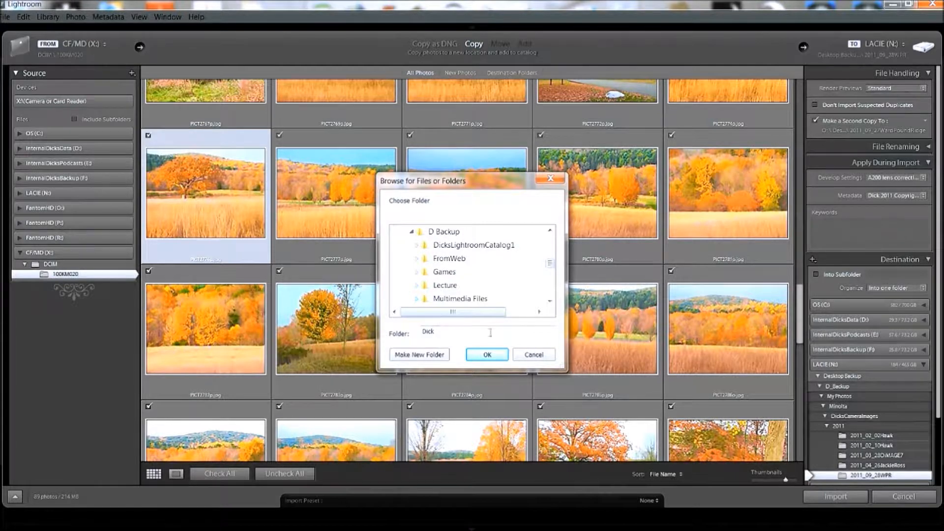
- Expand My Photos, Minolta and the camera images folder inside D Backup
left_click(550, 301)
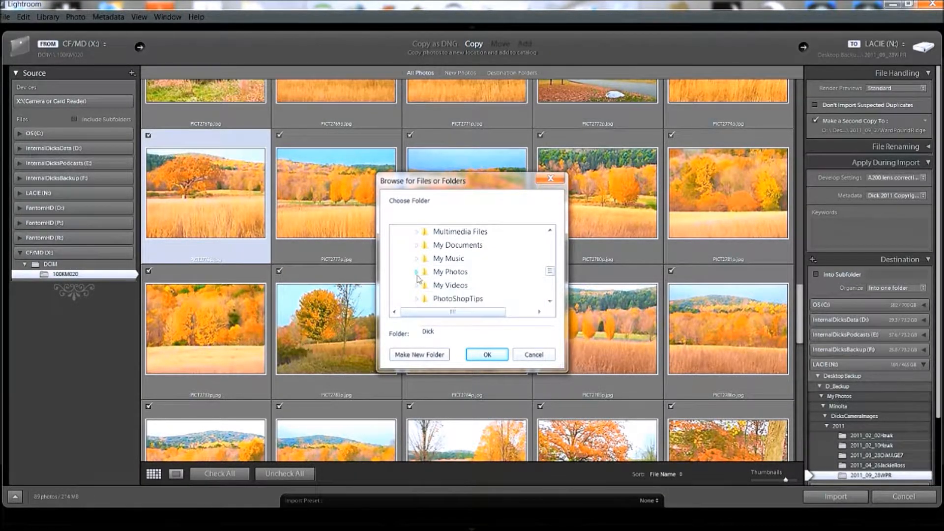
left_click(417, 273)
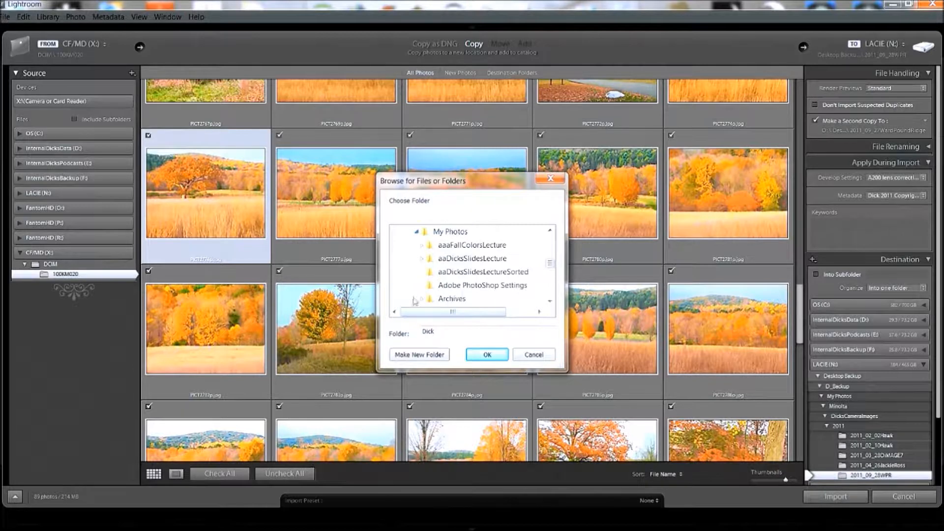
left_click(550, 301)
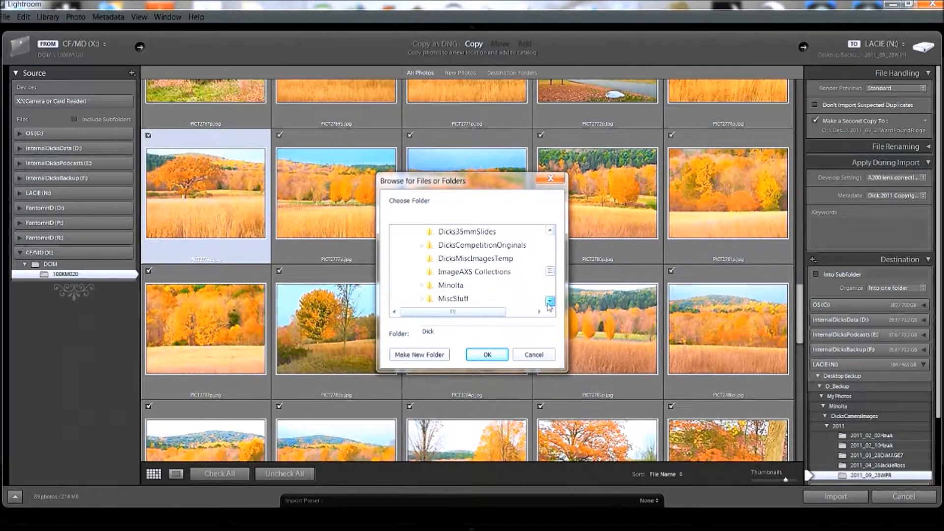
left_click(421, 272)
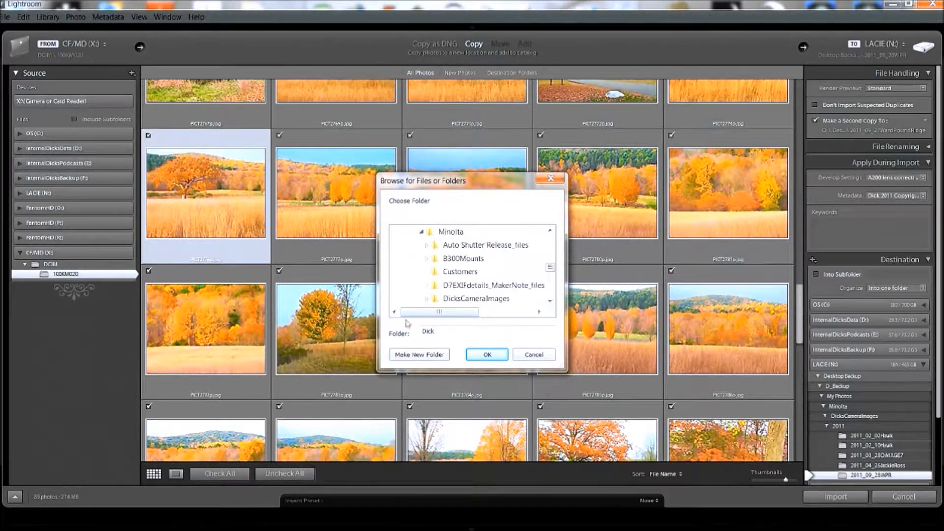
left_click(550, 301)
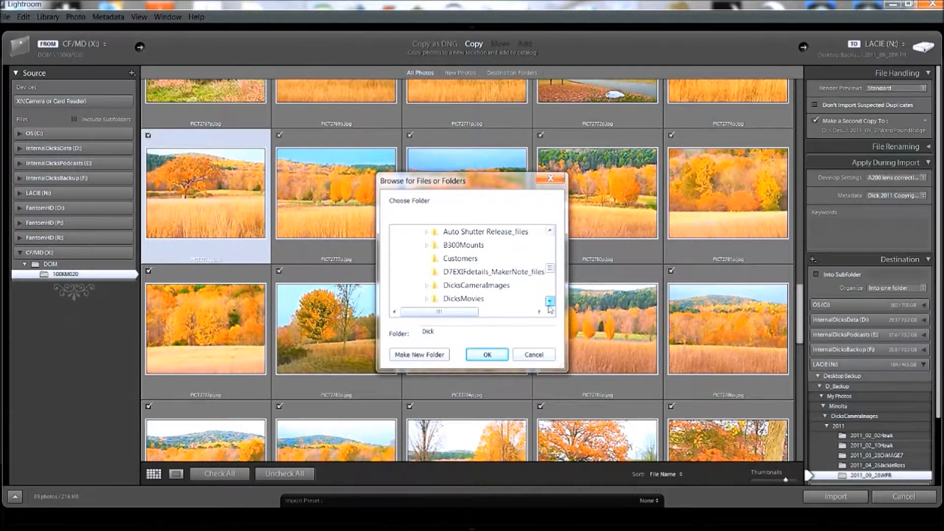
left_click(427, 285)
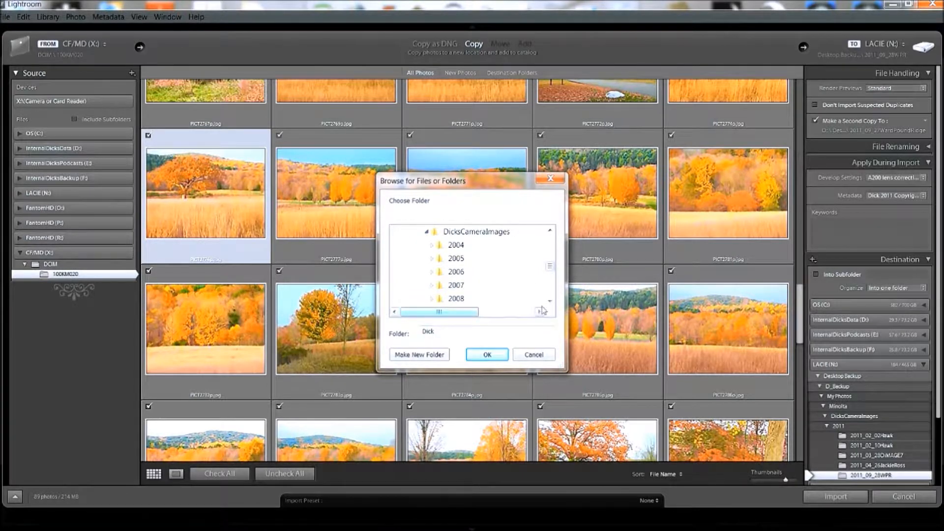
left_click(551, 302)
left_click(551, 302)
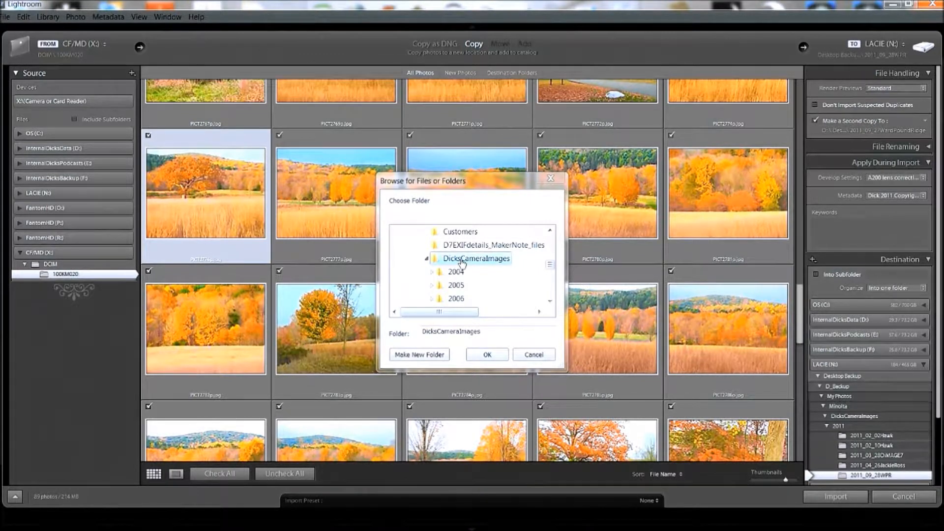
- Expand the 2011 folder inside the camera images backup folder and select it as the parent for the second copy
left_click(550, 301)
left_click(550, 301)
left_click(550, 301)
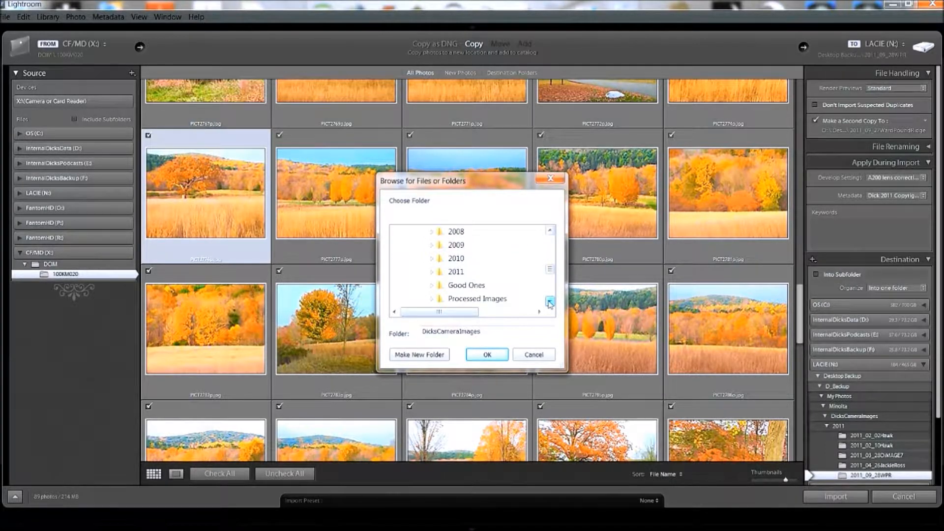
left_click(432, 272)
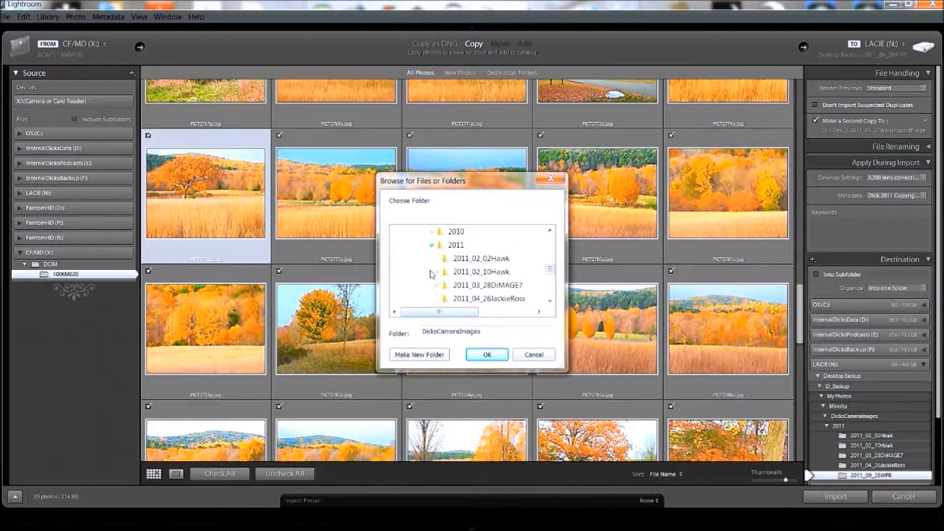
left_click(550, 300)
left_click(550, 301)
left_click(549, 231)
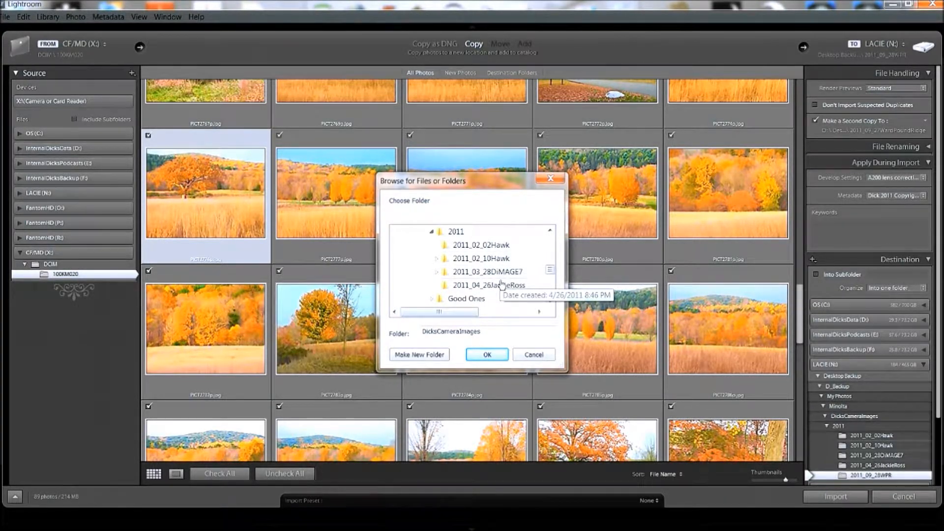
left_click(453, 232)
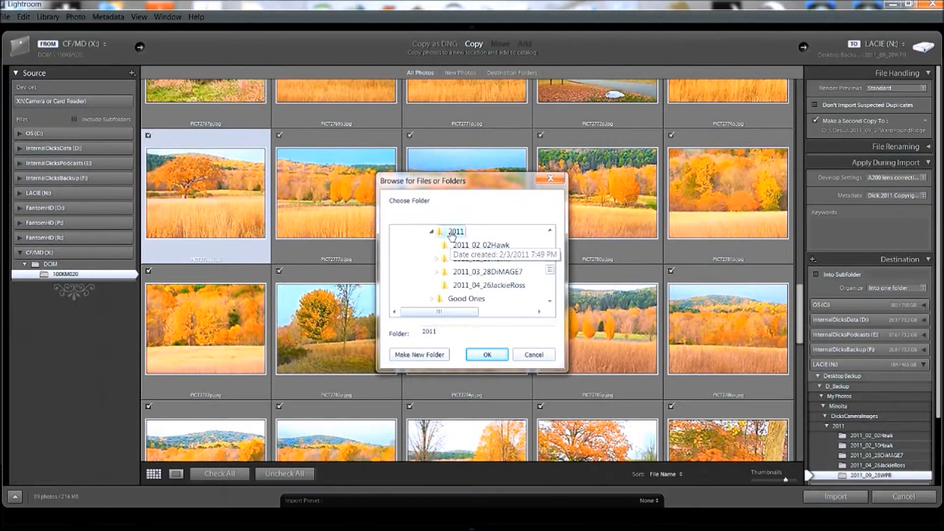
- Make a new folder named 2011_09_28WPR inside the backup 2011 folder and set it as the second-copy location
left_click(419, 354)
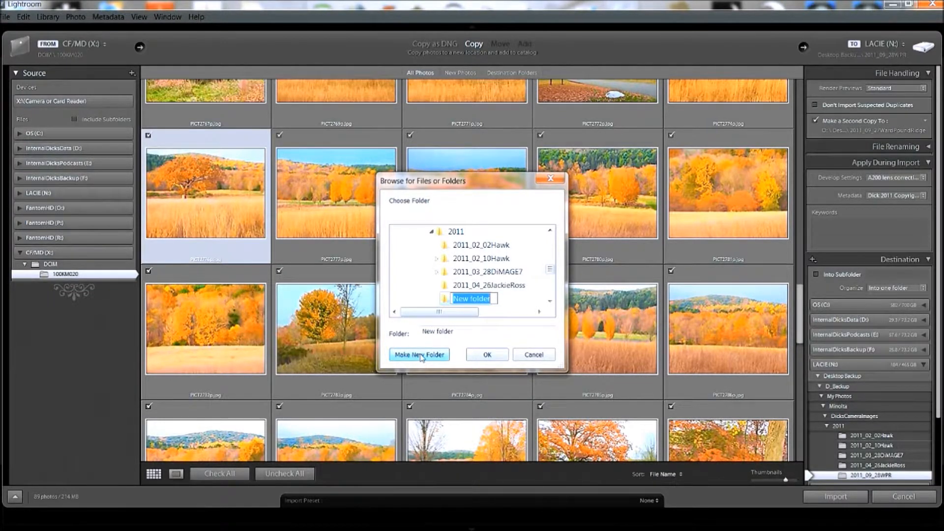
type("2011")
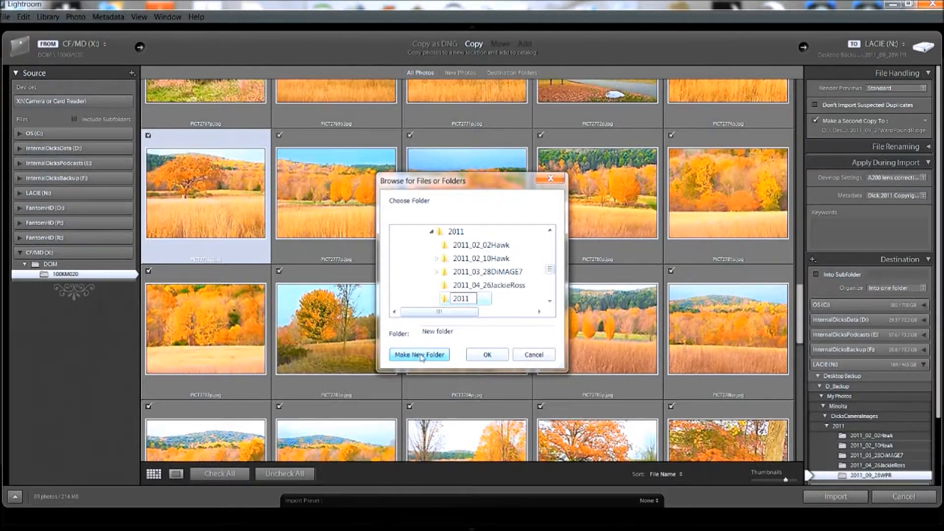
type("_09_28WPR")
key("Return")
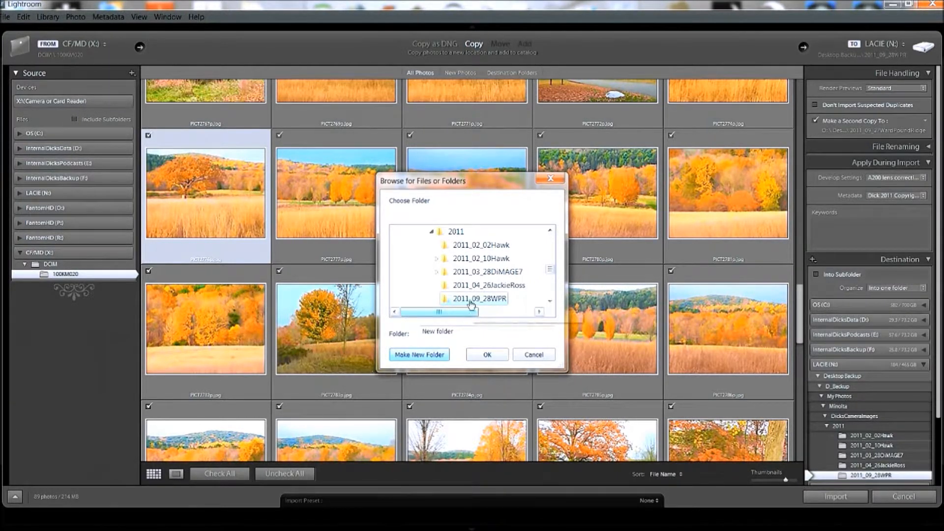
left_click(487, 354)
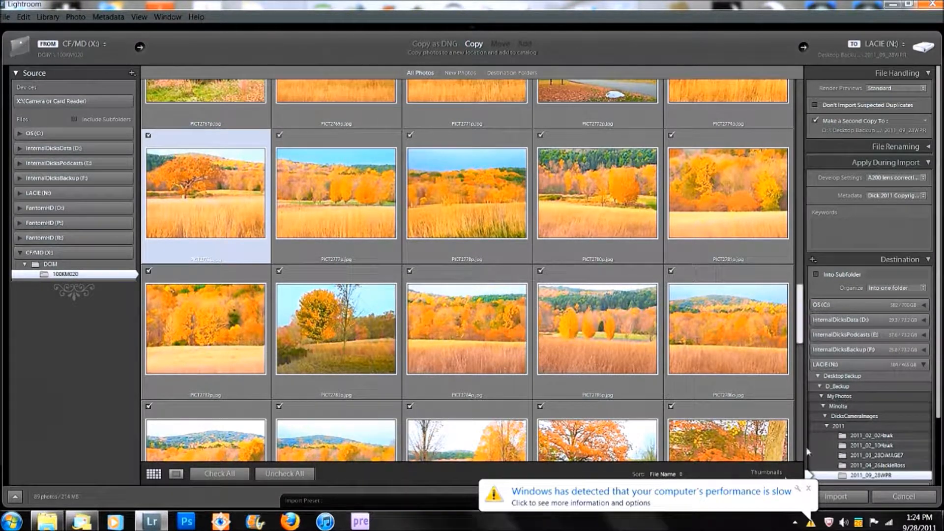
- Dismiss the Windows performance notification and enable renaming of the files during import
left_click(809, 490)
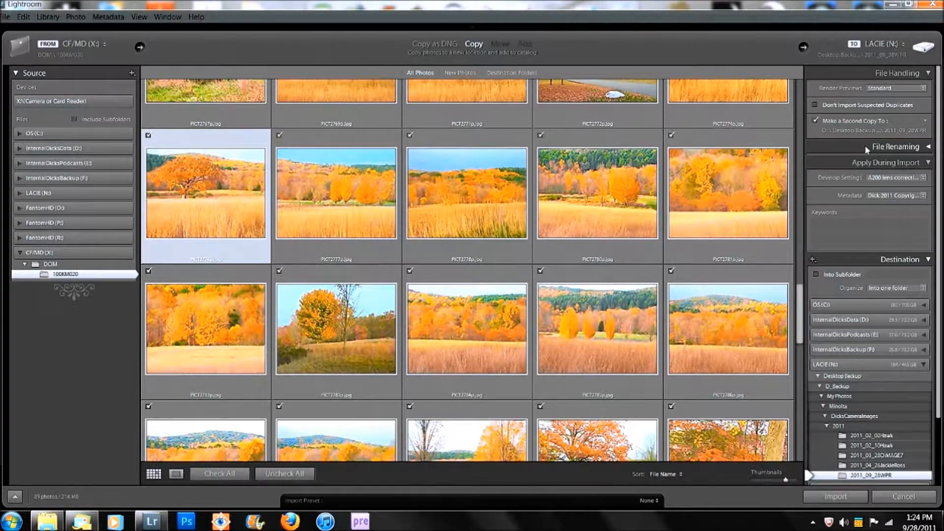
left_click(928, 148)
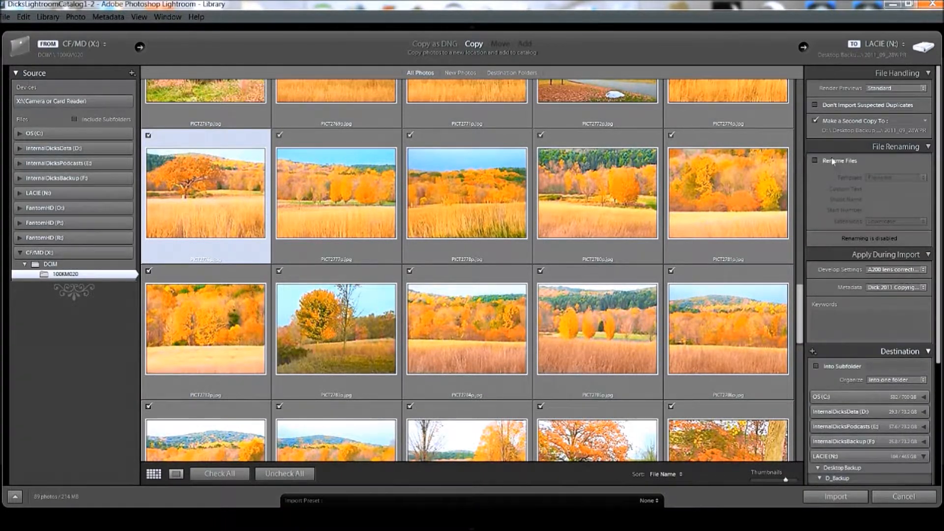
left_click(816, 162)
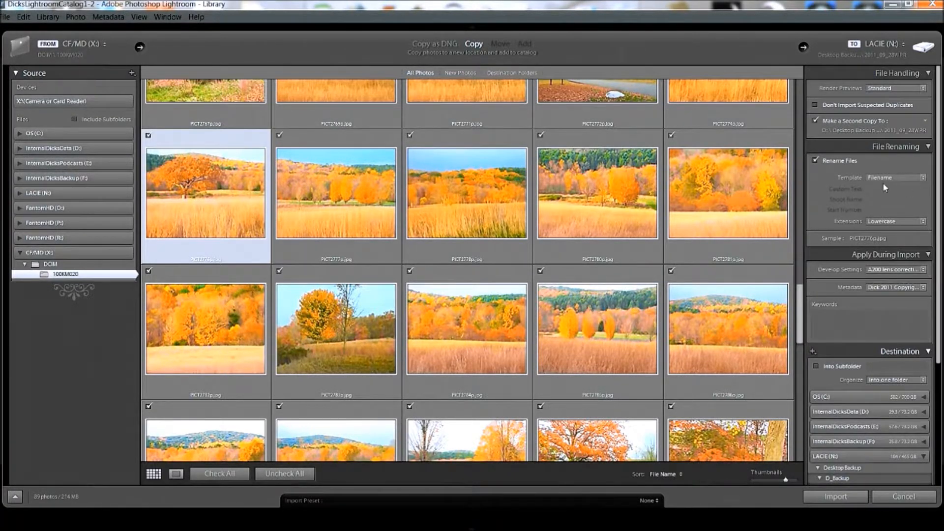
- Review the available file naming templates, turn off renaming of the files during import and collapse the File Renaming section
left_click(923, 178)
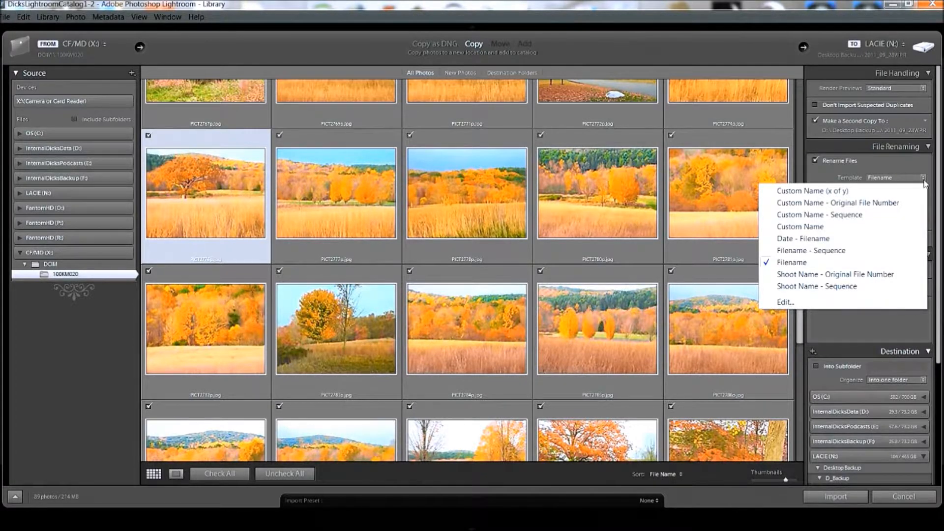
left_click(924, 182)
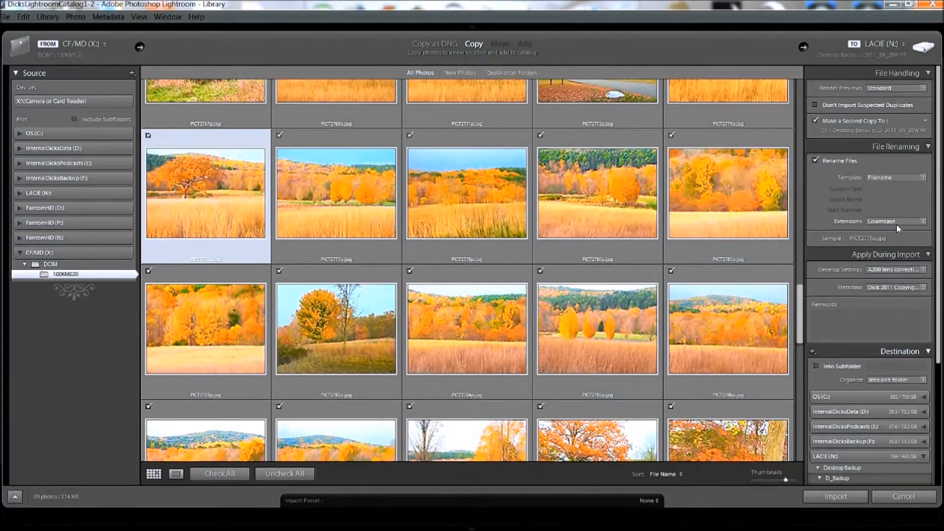
left_click(815, 160)
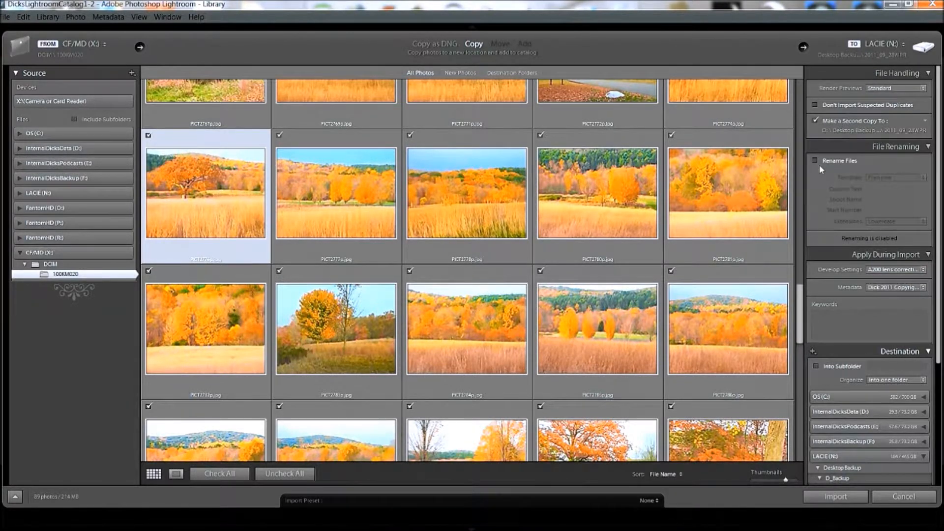
left_click(929, 147)
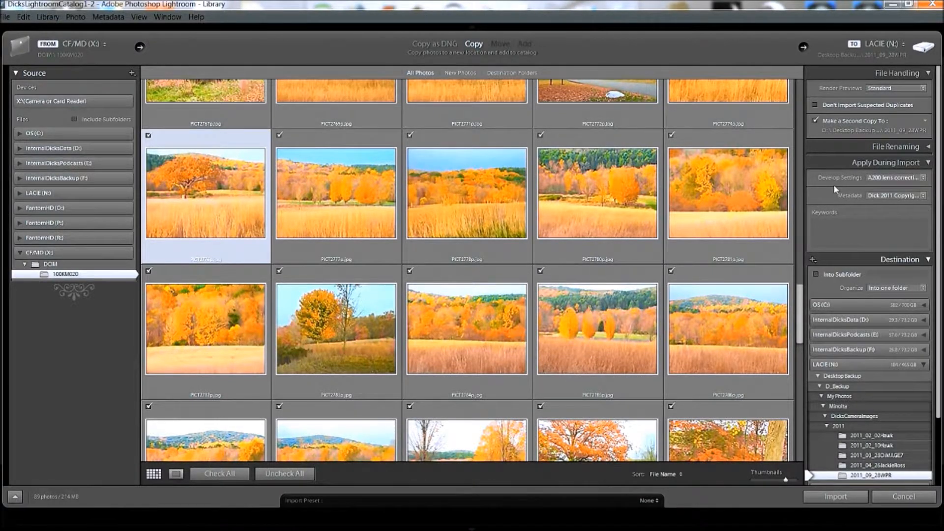
- Choose the A200 lens correction develop preset and the 2011 copyright metadata preset for the photos being imported
left_click(922, 178)
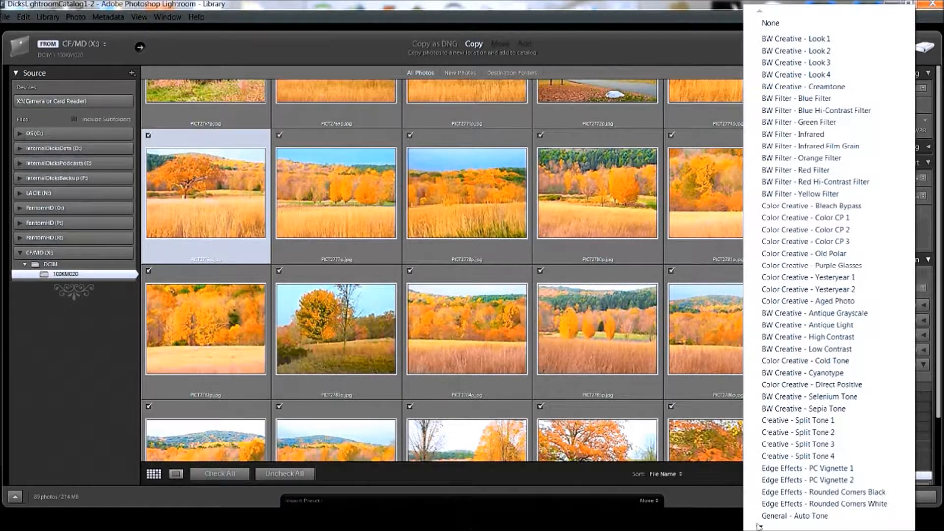
mouse_move(759, 527)
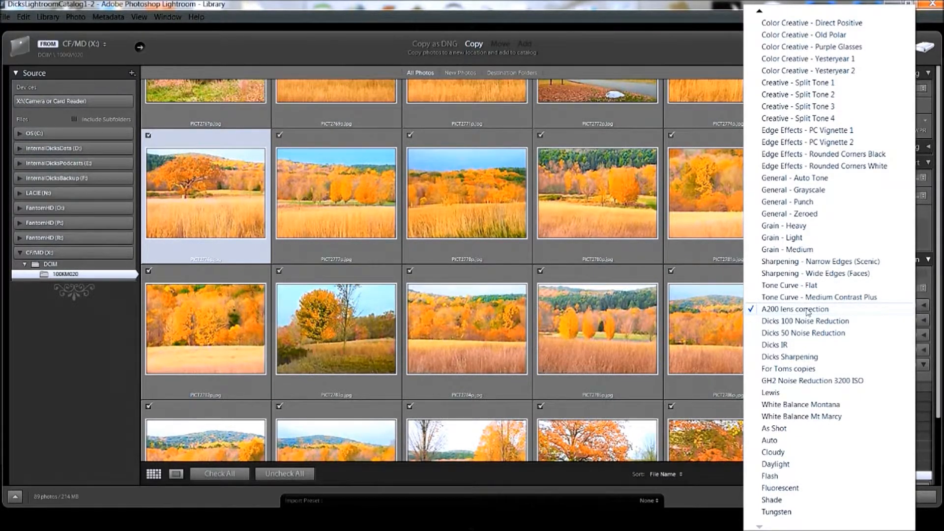
left_click(782, 311)
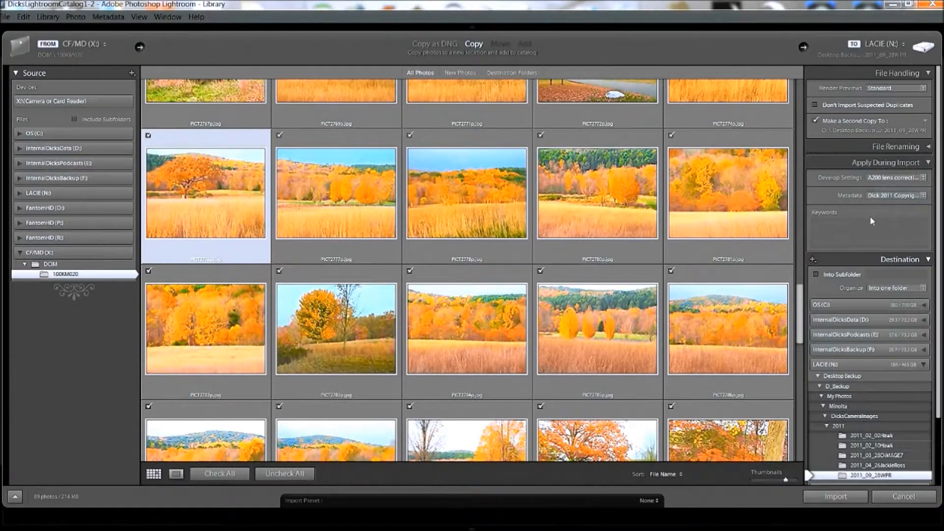
left_click(922, 196)
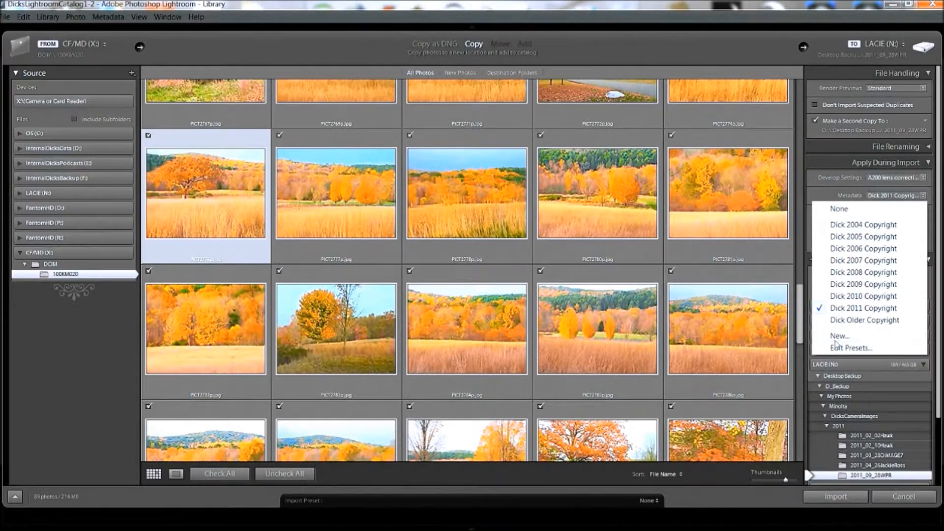
left_click(867, 309)
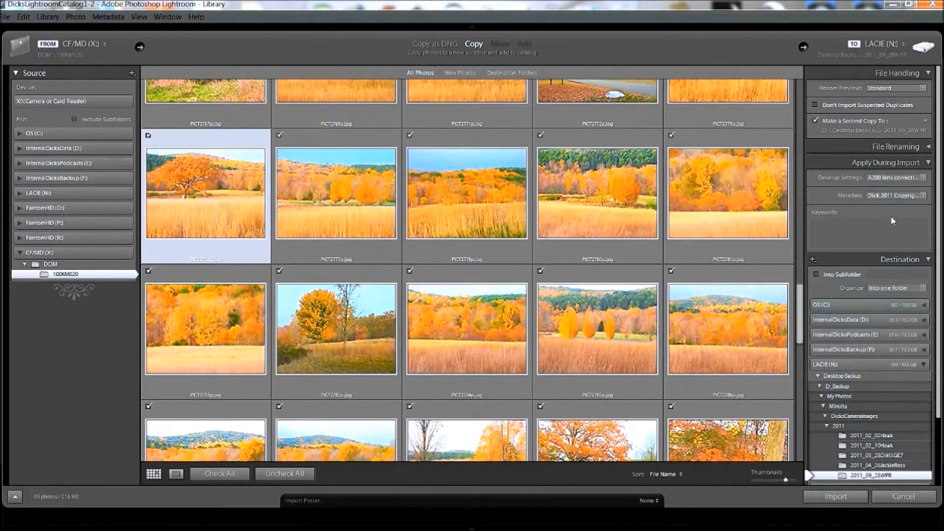
- Add the keywords Fall Colors and Ward Pound Ridge to all photos and start the import
left_click(829, 227)
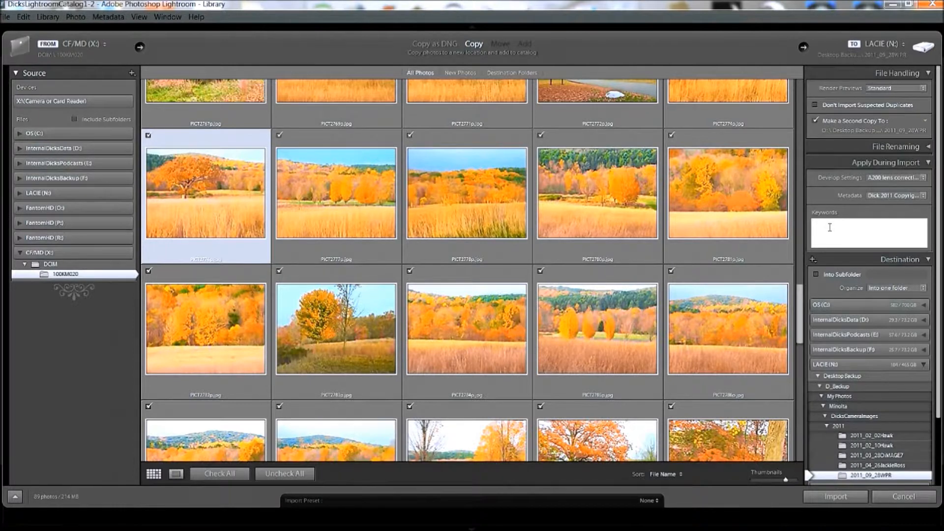
type("Fall Colors")
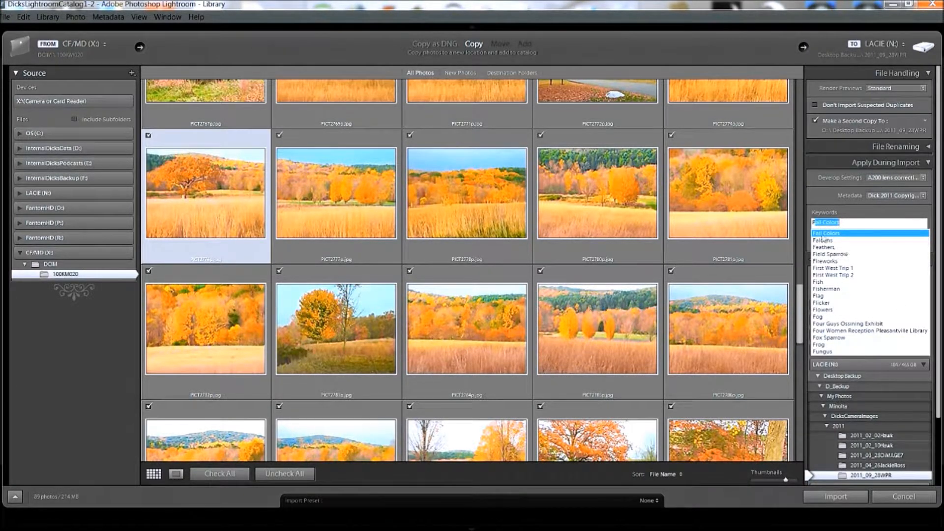
left_click(831, 234)
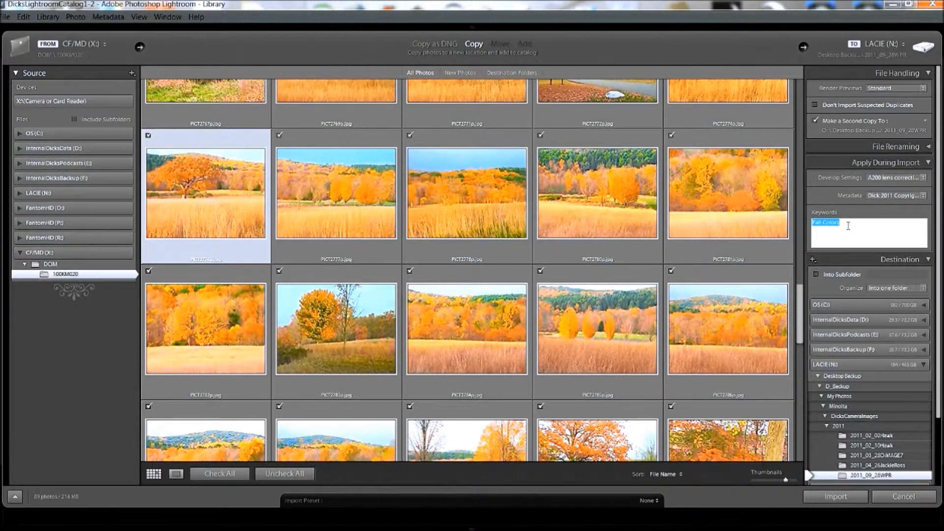
left_click(843, 223)
type("Ward Pound Ridge")
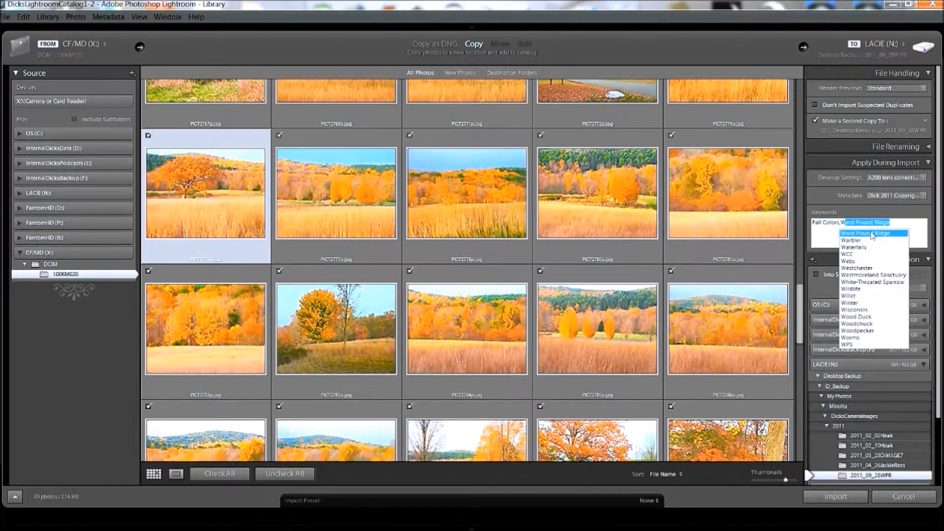
left_click(872, 234)
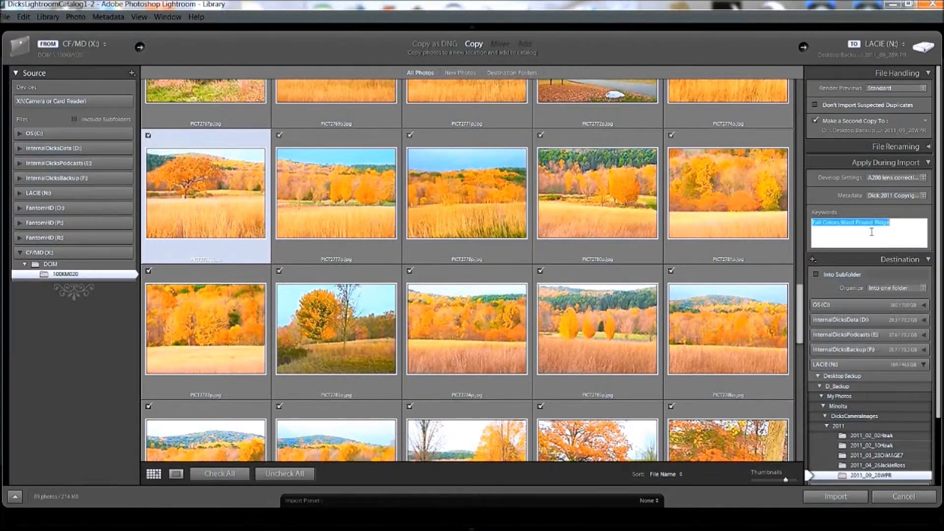
left_click(852, 235)
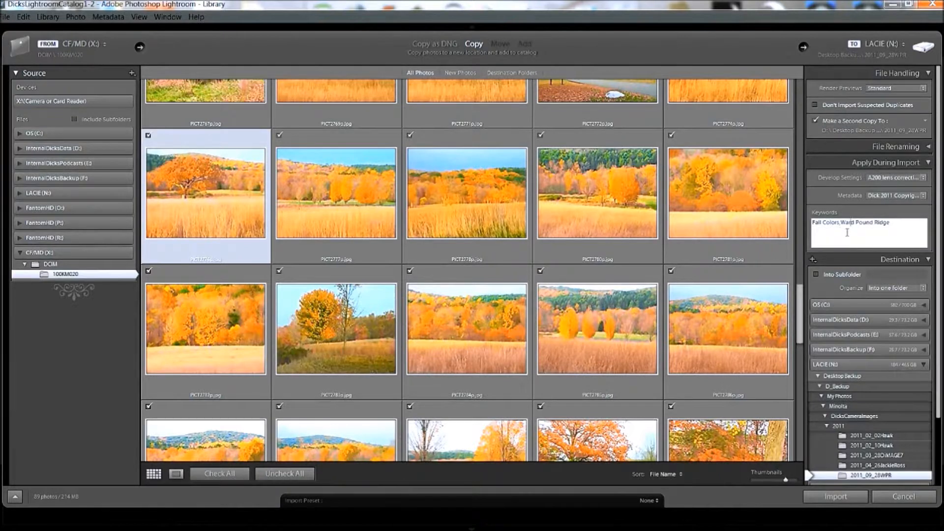
left_click(836, 497)
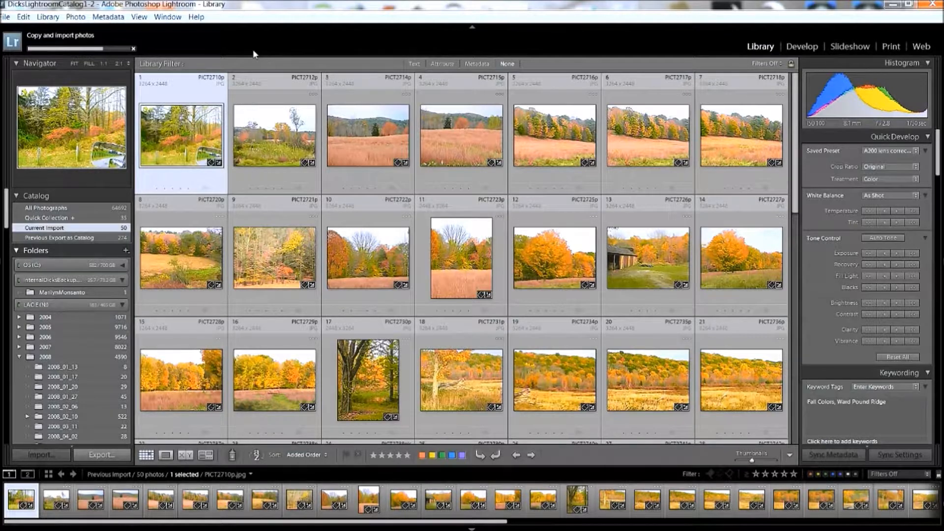
- Browse the grid of newly imported photos from the first to the last image and back
scroll(507, 209, "down", 2)
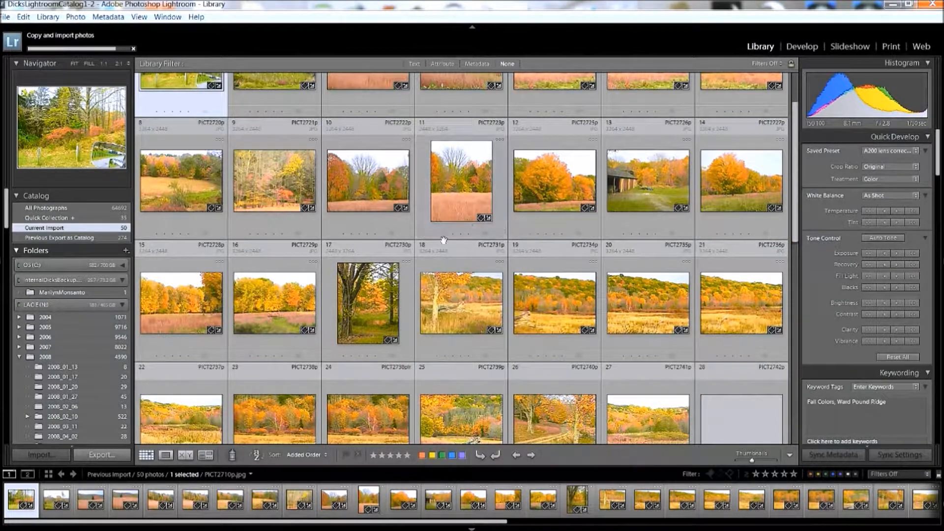
scroll(444, 240, "down", 2)
scroll(460, 237, "down", 3)
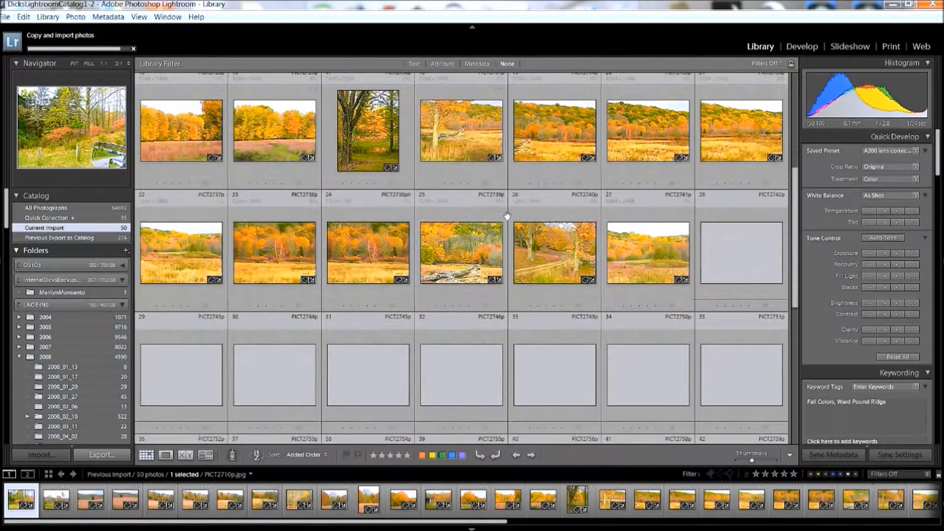
scroll(507, 216, "down", 2)
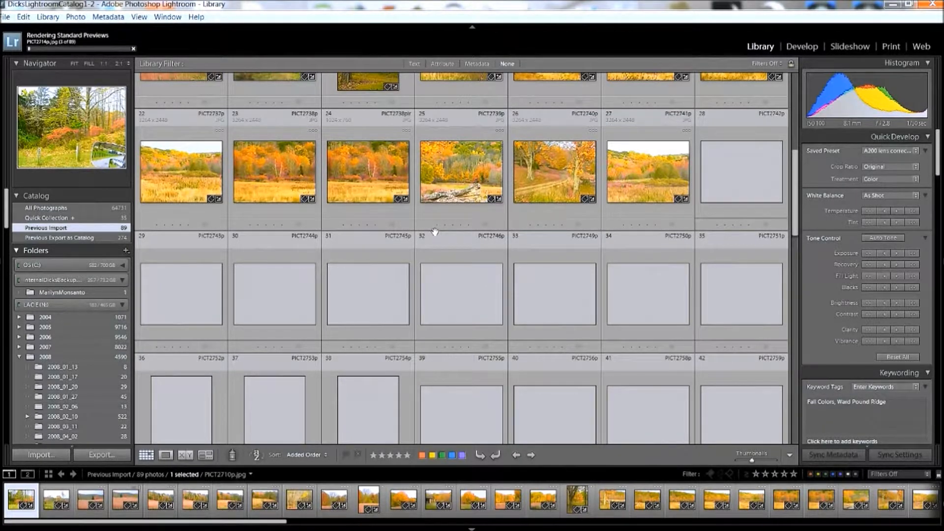
scroll(435, 232, "down", 10)
scroll(437, 236, "down", 4)
scroll(436, 236, "down", 1)
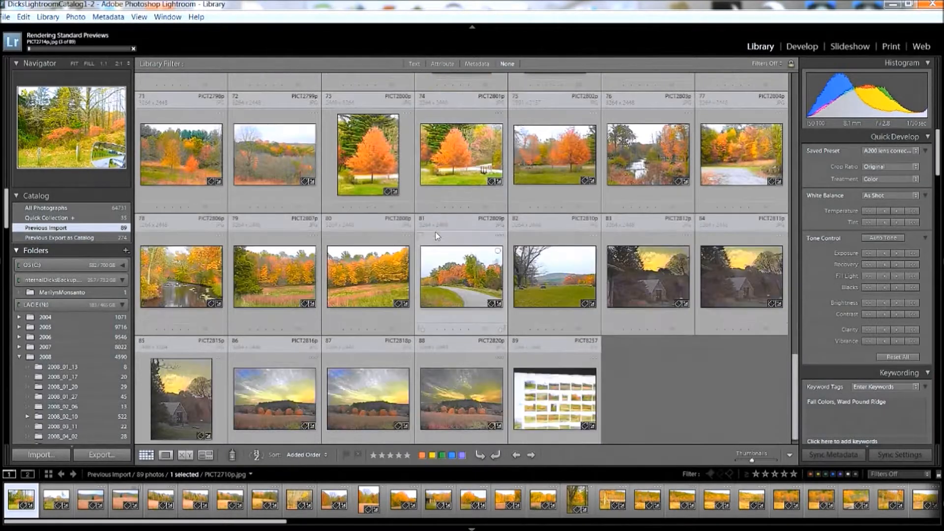
scroll(437, 236, "up", 10)
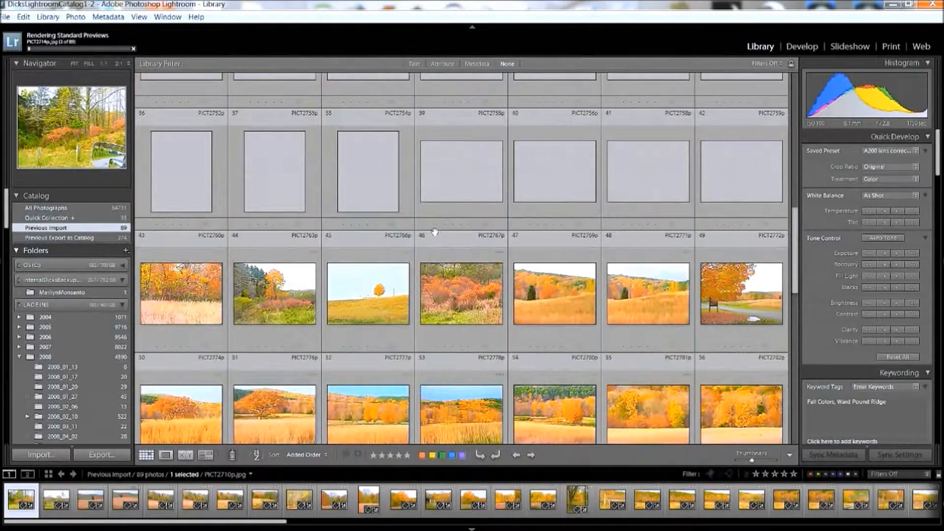
scroll(435, 232, "up", 3)
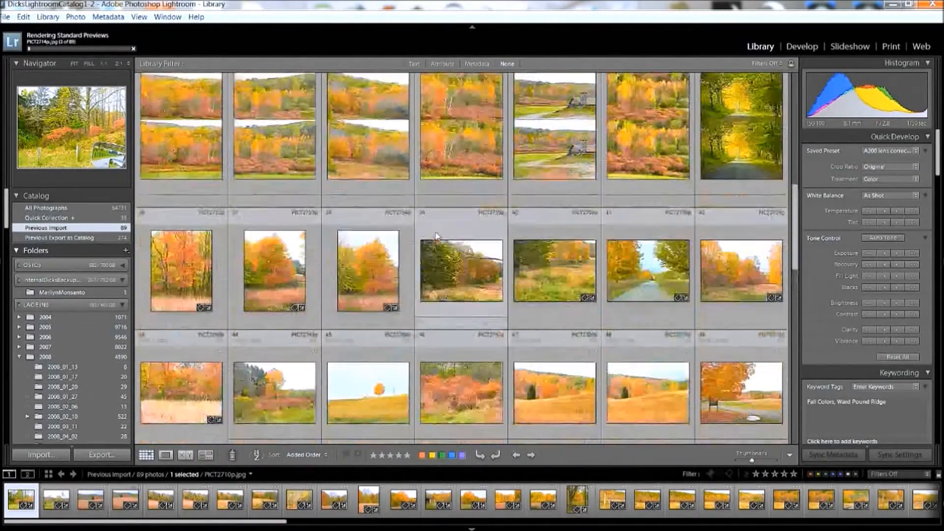
scroll(436, 236, "up", 3)
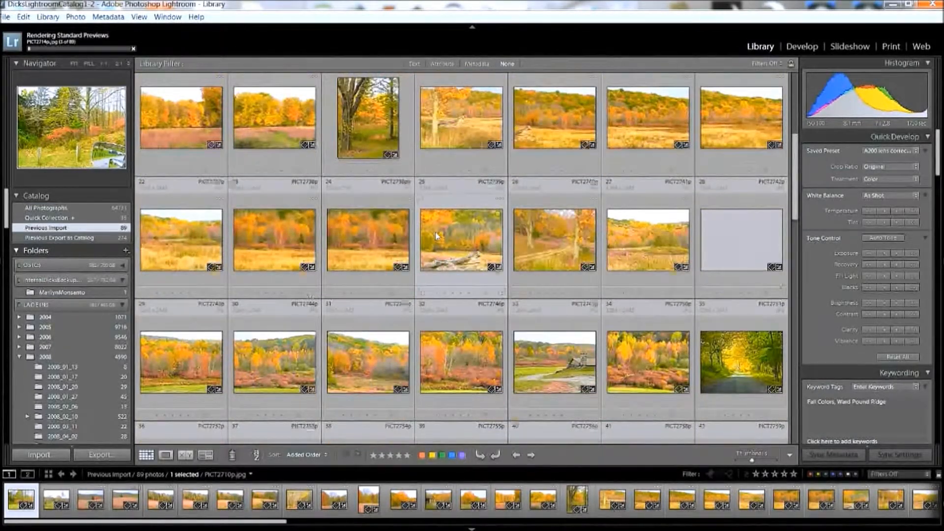
scroll(437, 236, "up", 1)
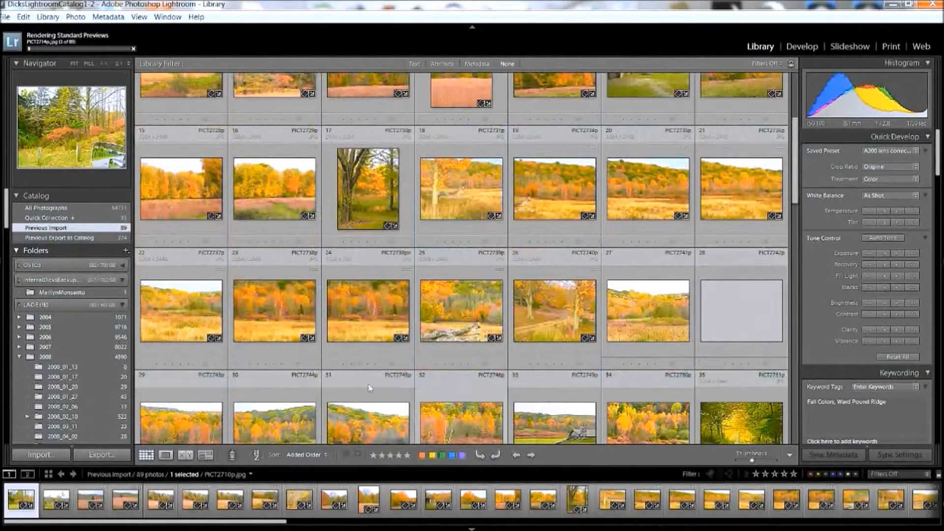
scroll(326, 335, "up", 3)
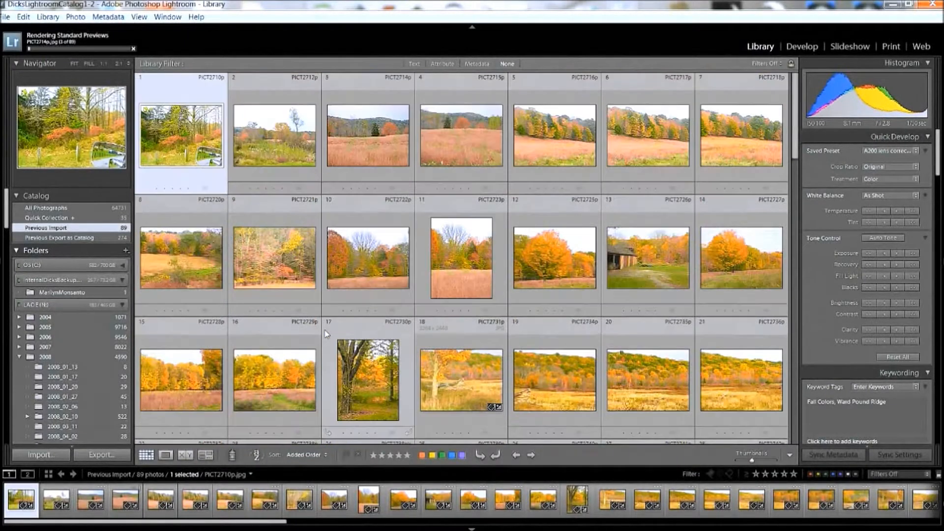
- Check across the grid of imported photos how far the standard previews have been rendered
scroll(326, 335, "down", 4)
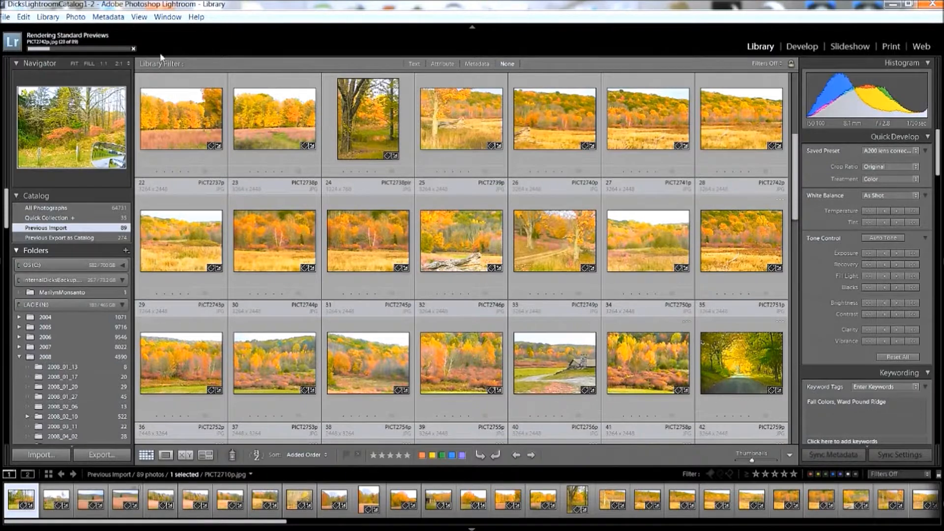
scroll(377, 274, "up", 5)
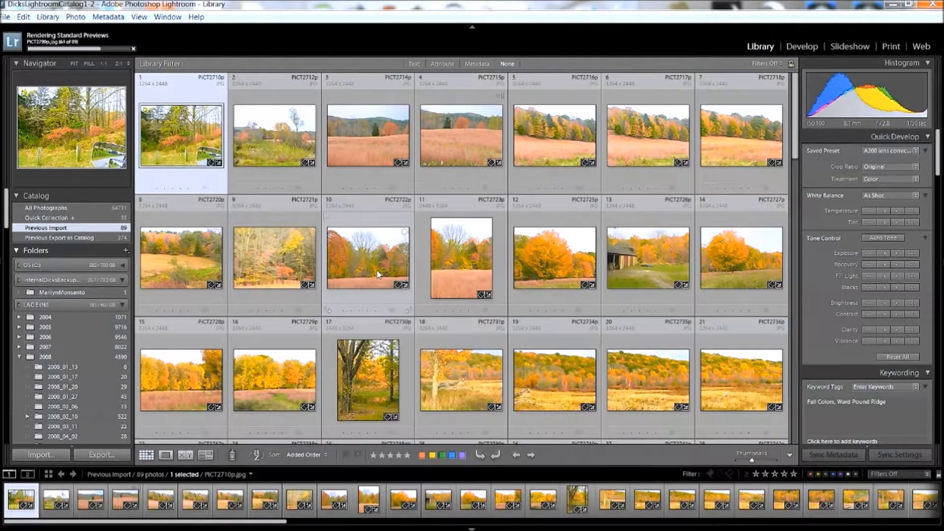
scroll(489, 275, "down", 4)
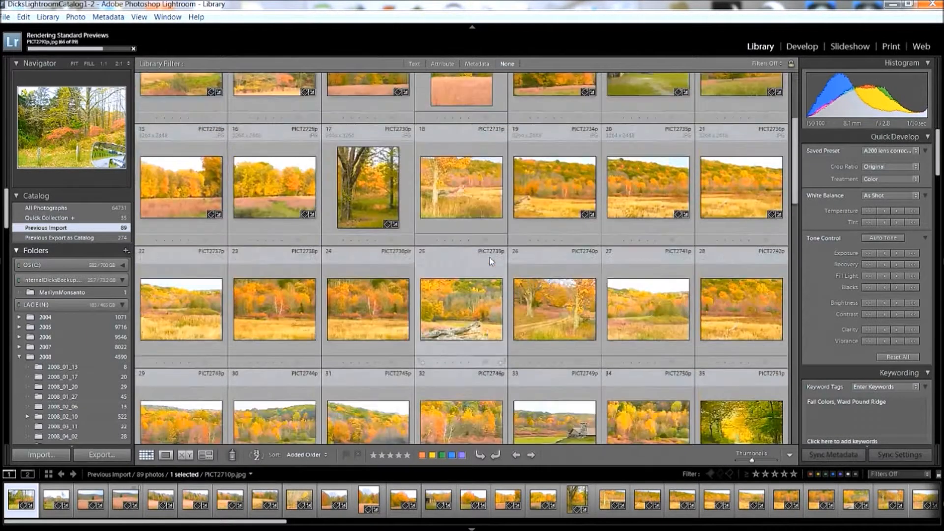
scroll(489, 260, "down", 4)
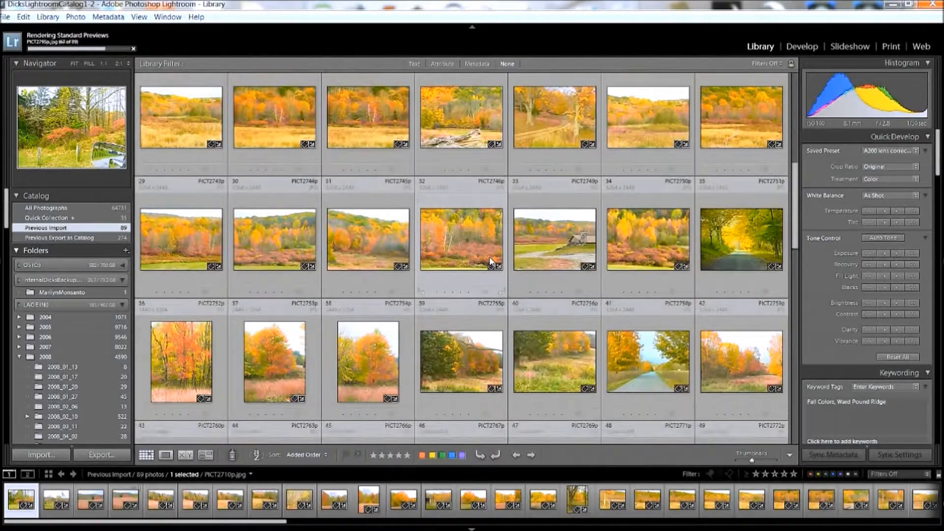
scroll(489, 261, "down", 8)
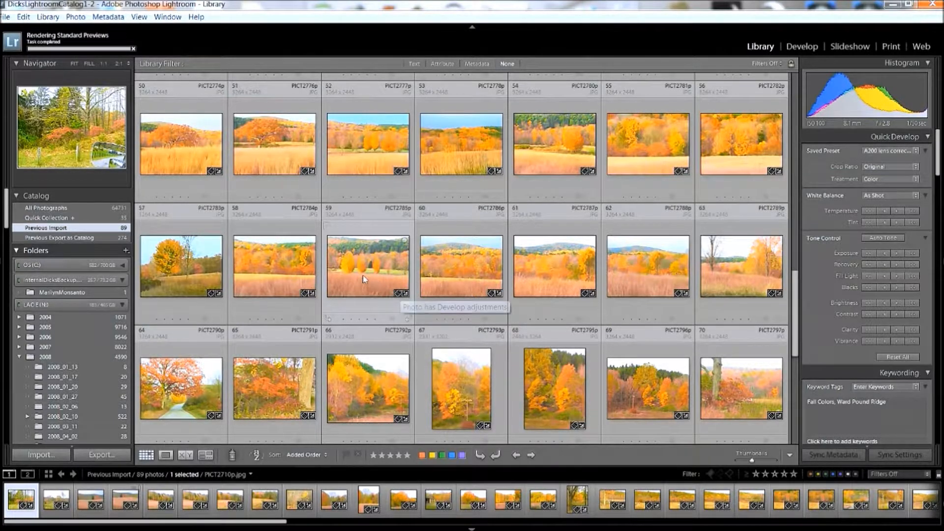
scroll(356, 269, "down", 2)
scroll(356, 276, "down", 3)
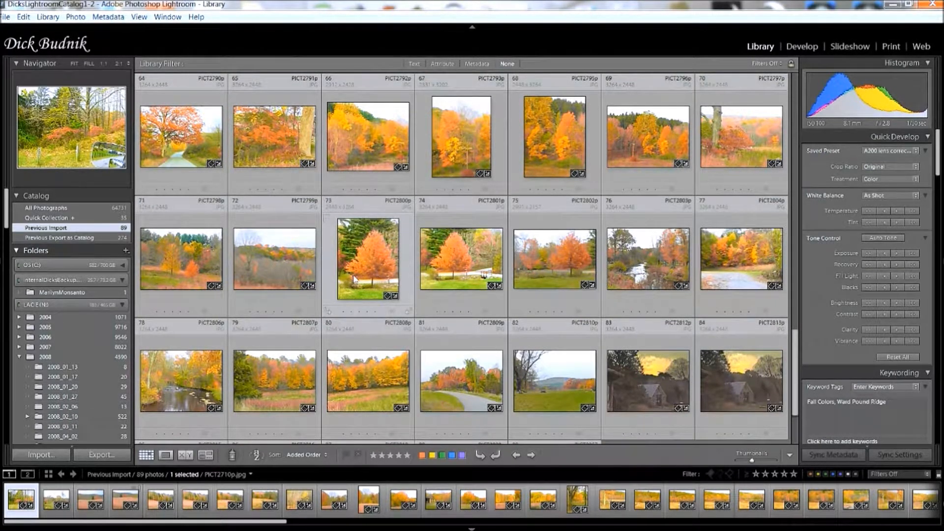
scroll(354, 280, "up", 5)
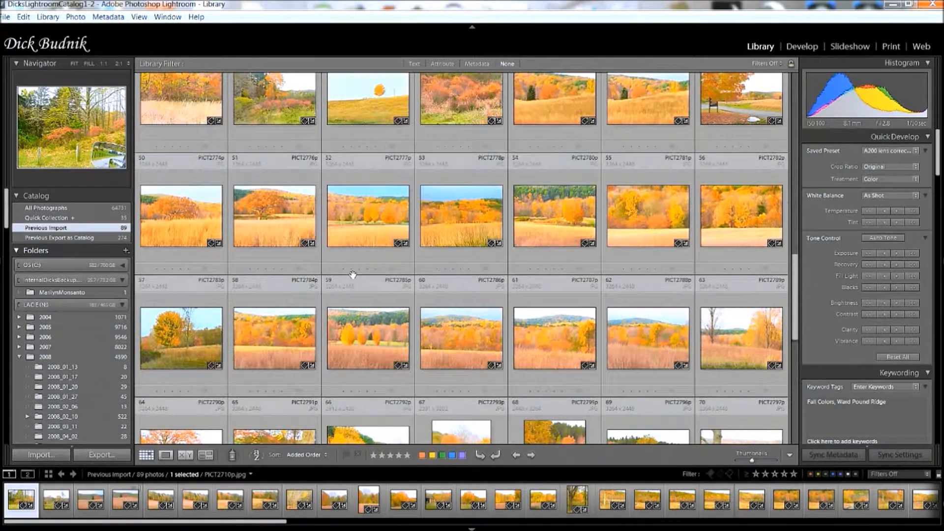
scroll(353, 274, "up", 12)
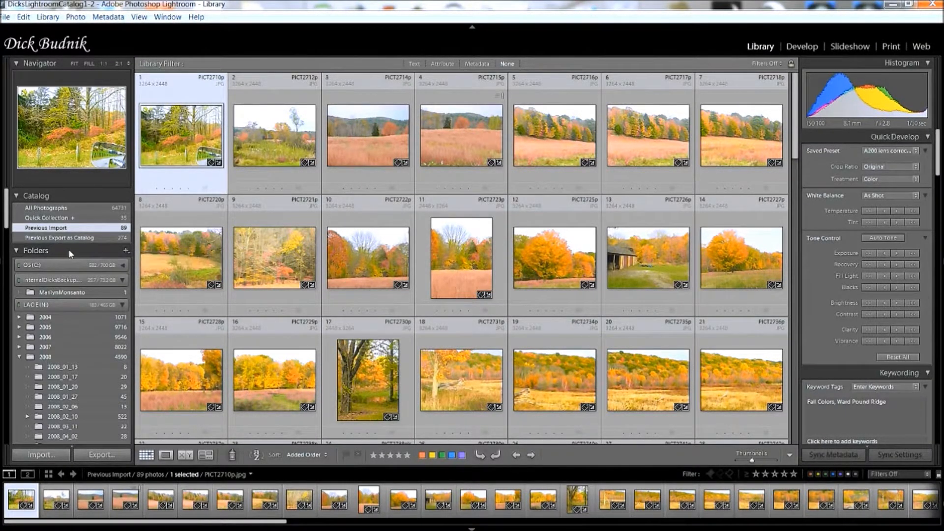
- Locate the 2011_09_28WPR folder inside the 2011 folder in the library's folder list
scroll(67, 249, "down", 5)
scroll(70, 253, "down", 1)
scroll(69, 254, "up", 6)
scroll(49, 376, "down", 15)
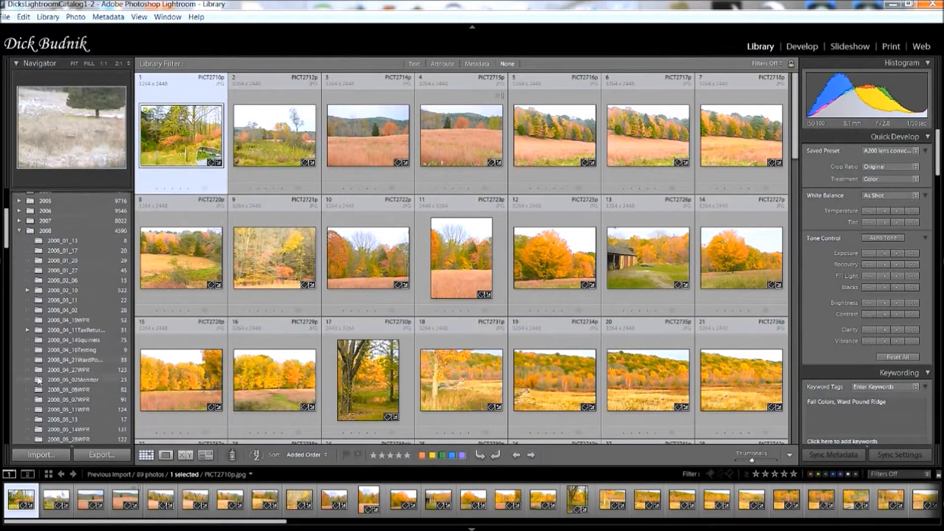
scroll(35, 367, "down", 8)
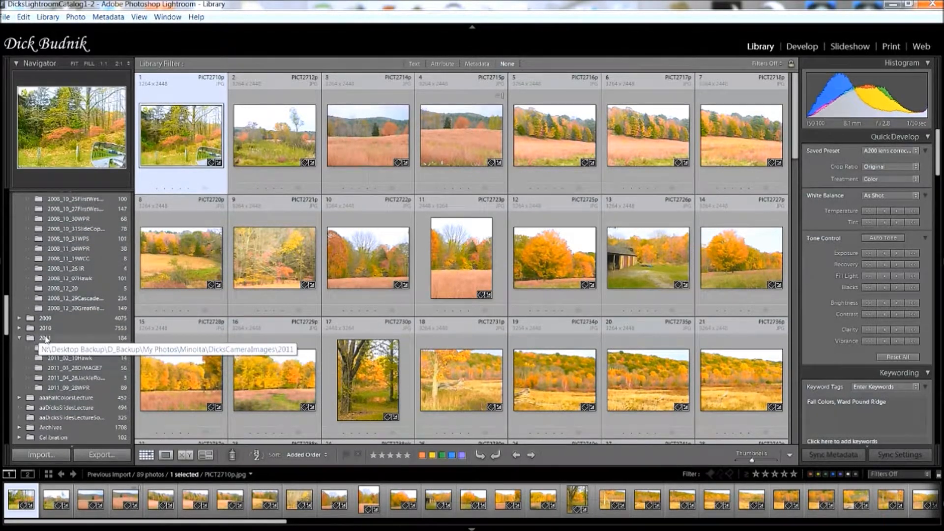
- Open the 2011_09_28WPR folder and show the orange tree photo PICT2800p enlarged in Loupe view
scroll(92, 317, "down", 2)
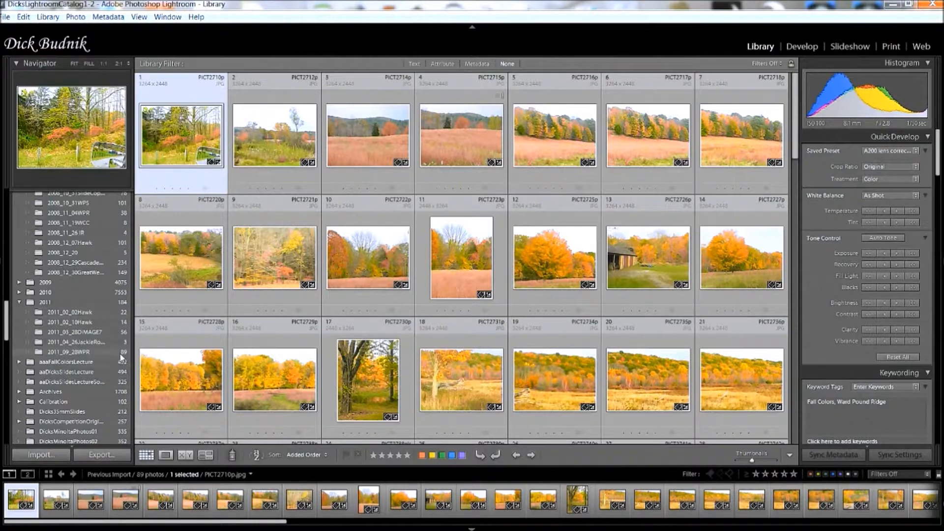
left_click(54, 352)
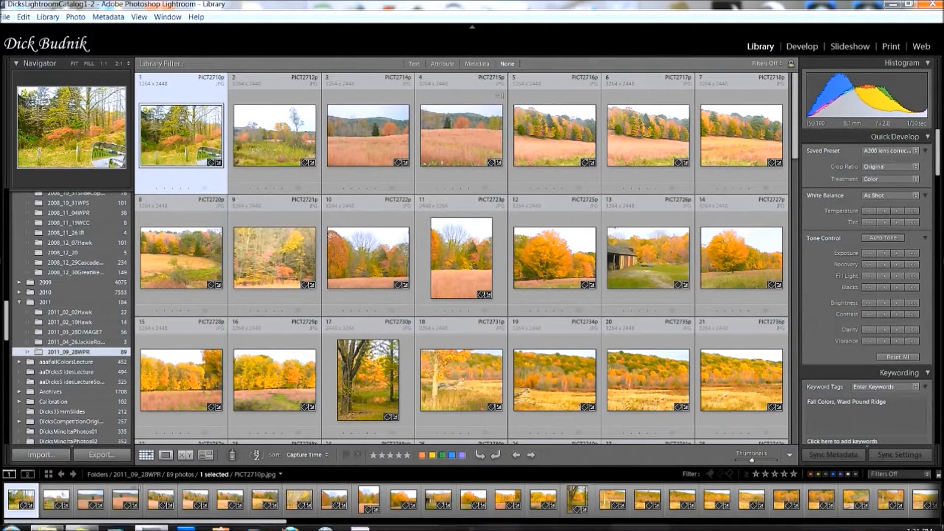
left_click_drag(187, 521, 844, 520)
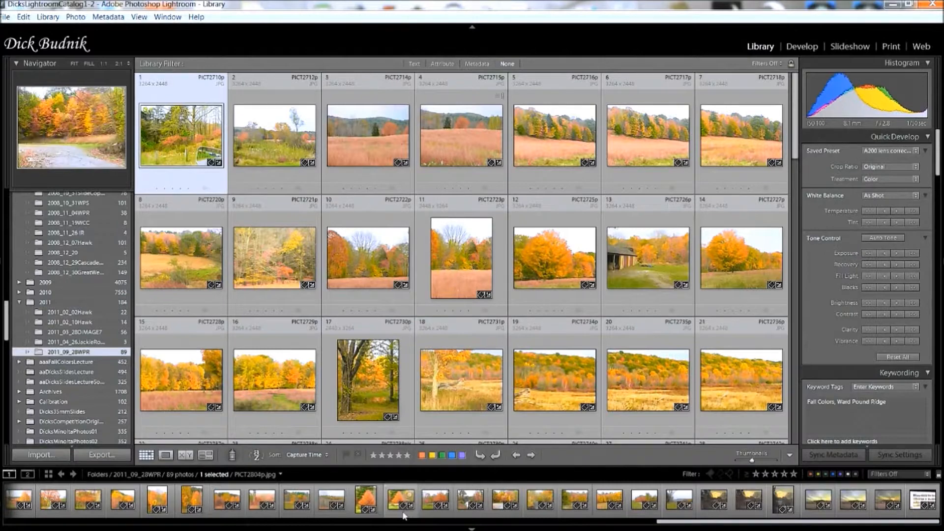
left_click(374, 501)
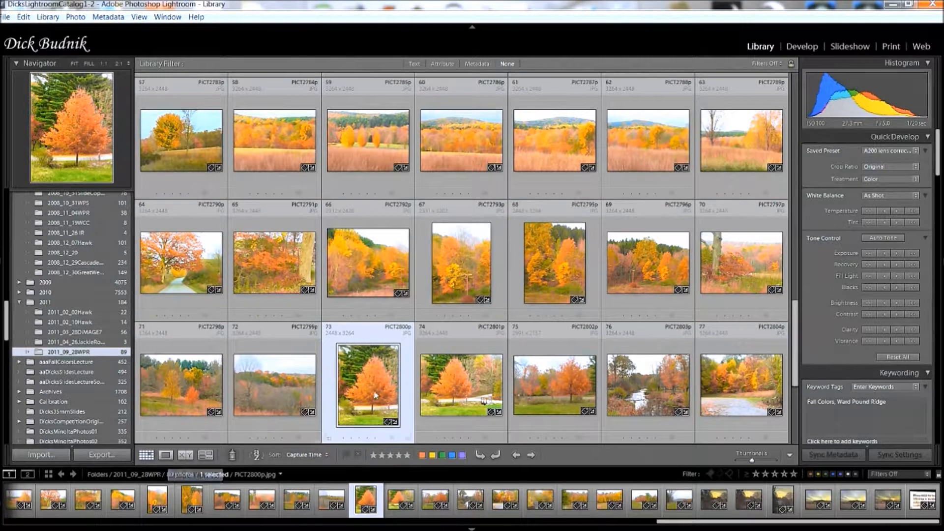
left_click(165, 456)
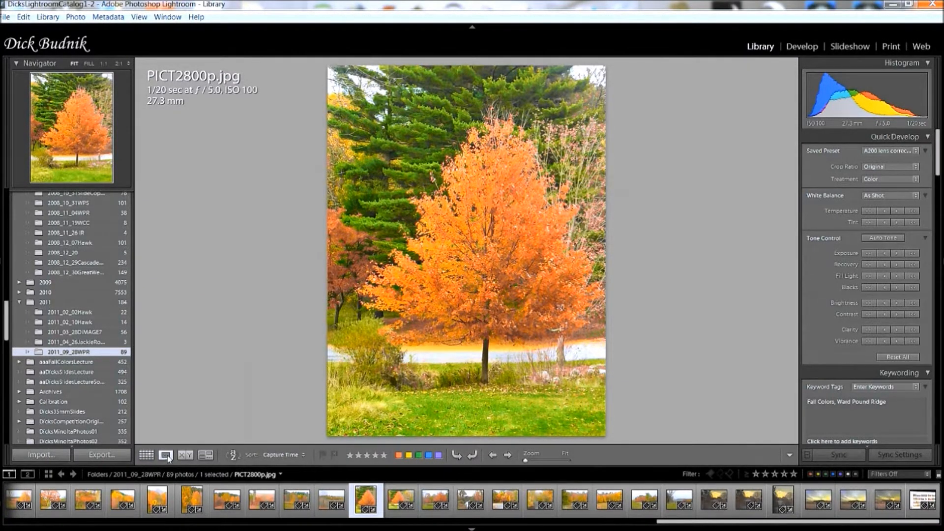
- Step backward to PICT2796p and forward to PICT2806p in Loupe view, and return to the grid
left_click(493, 455)
left_click(493, 455)
left_click(493, 455)
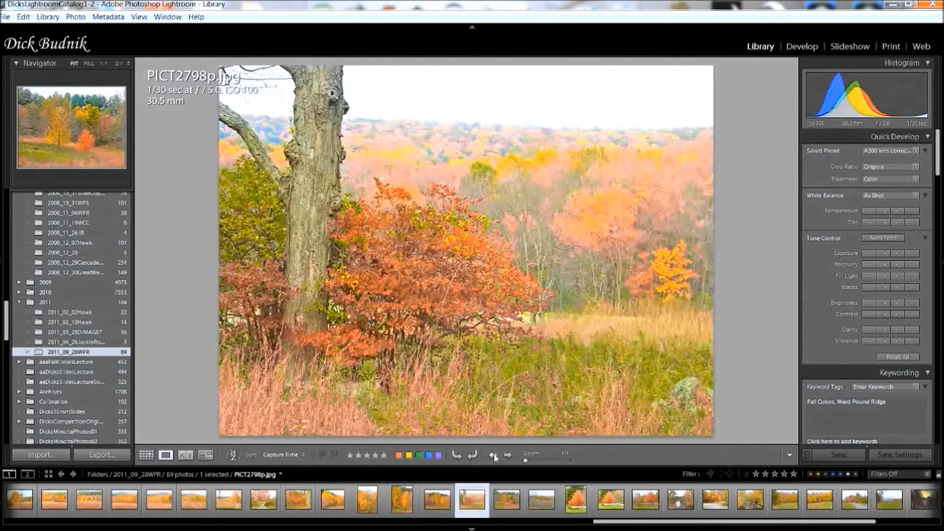
left_click(493, 455)
left_click(493, 455)
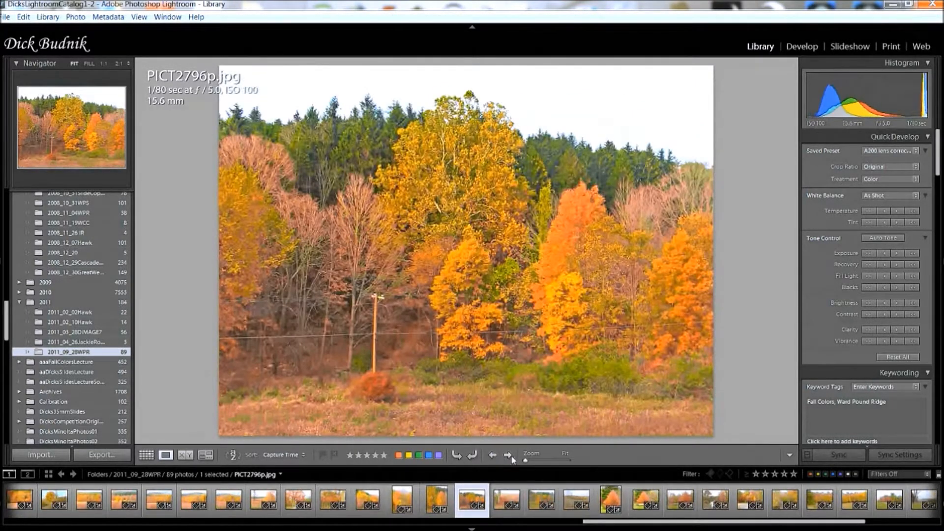
left_click(508, 456)
left_click(508, 456)
left_click(508, 456)
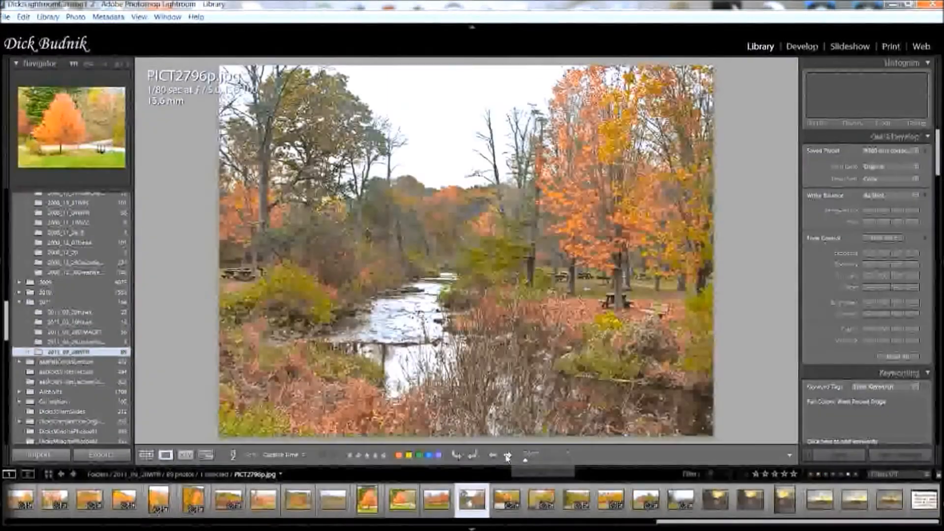
left_click(508, 456)
left_click(508, 456)
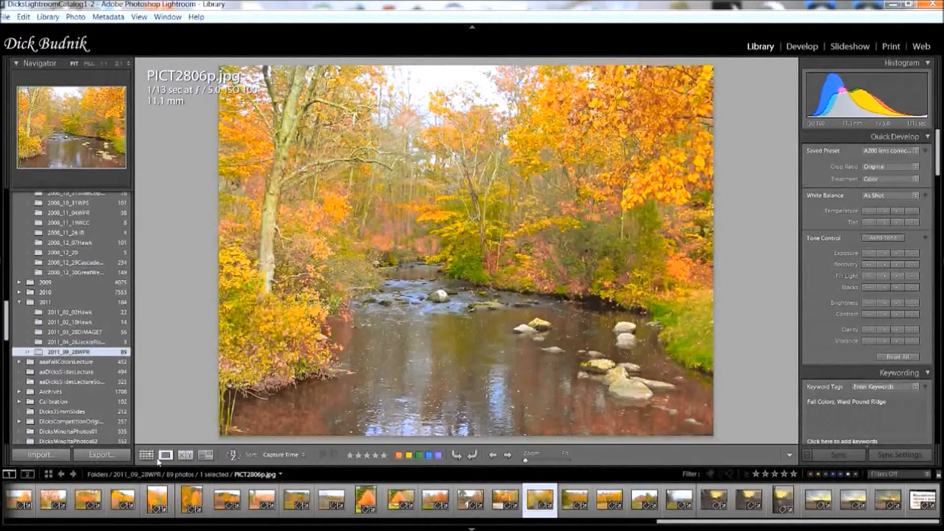
left_click(147, 455)
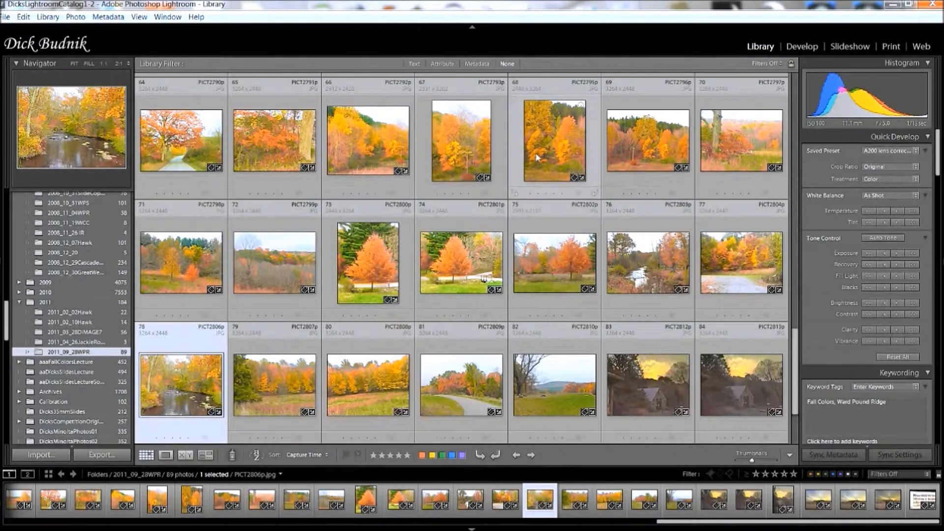
- Compare PICT2800p and PICT2801p side by side in Compare view and return to the grid
left_click(398, 256)
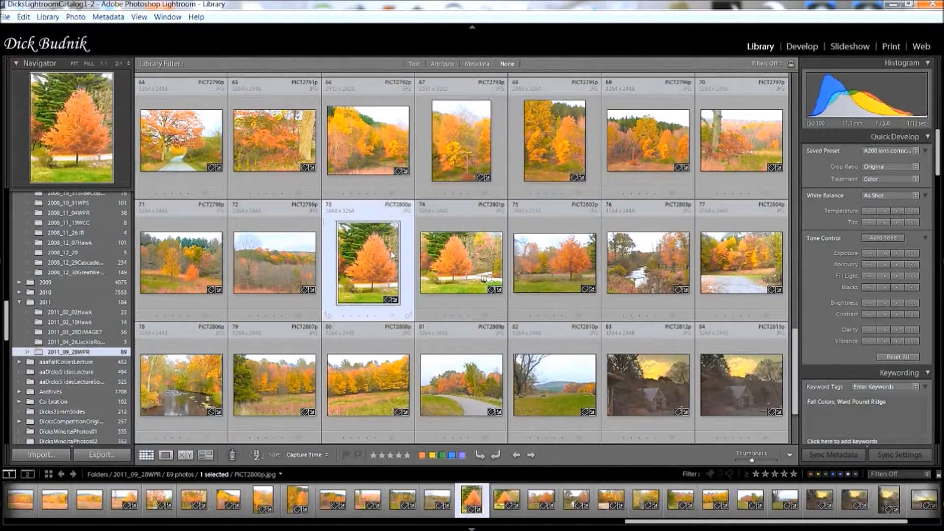
left_click(453, 270, "ctrl")
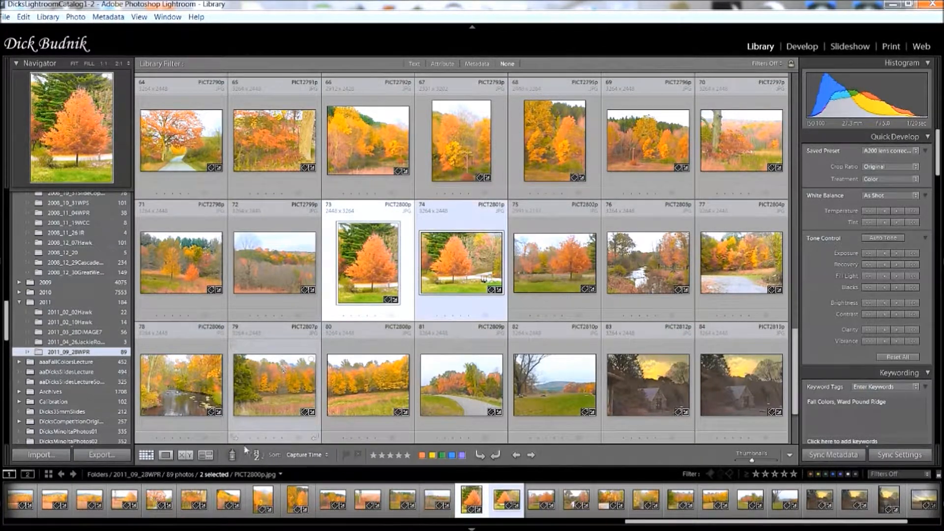
left_click(185, 455)
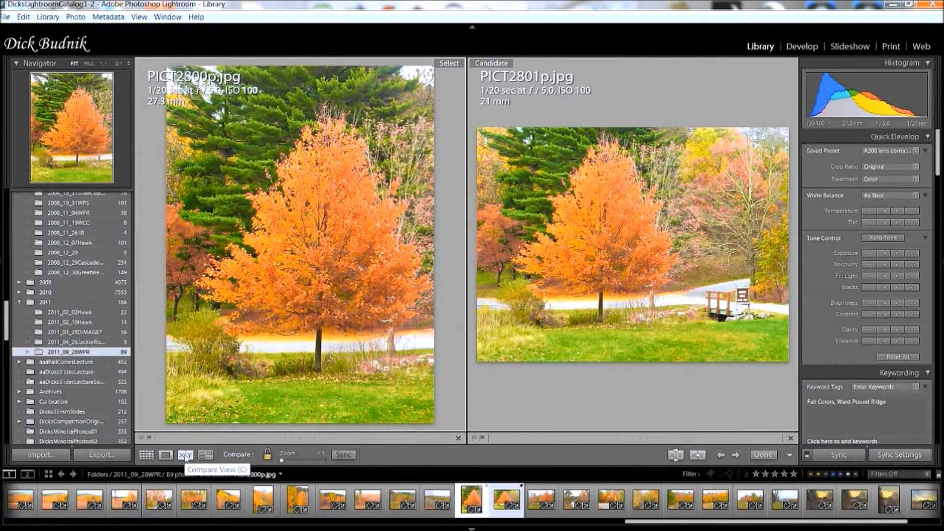
left_click(146, 455)
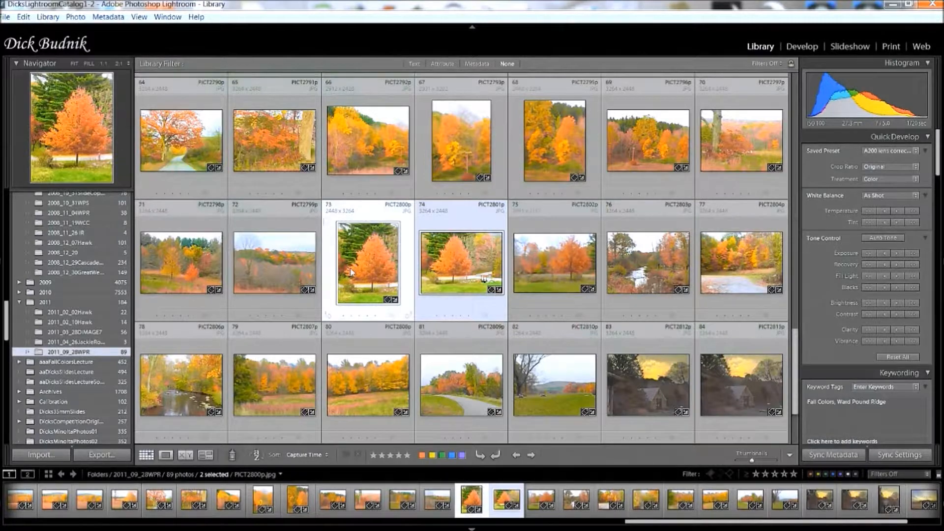
- Show the four photos from PICT2792p to PICT2796p together in Survey view and make PICT2793p the active one
left_click(358, 147)
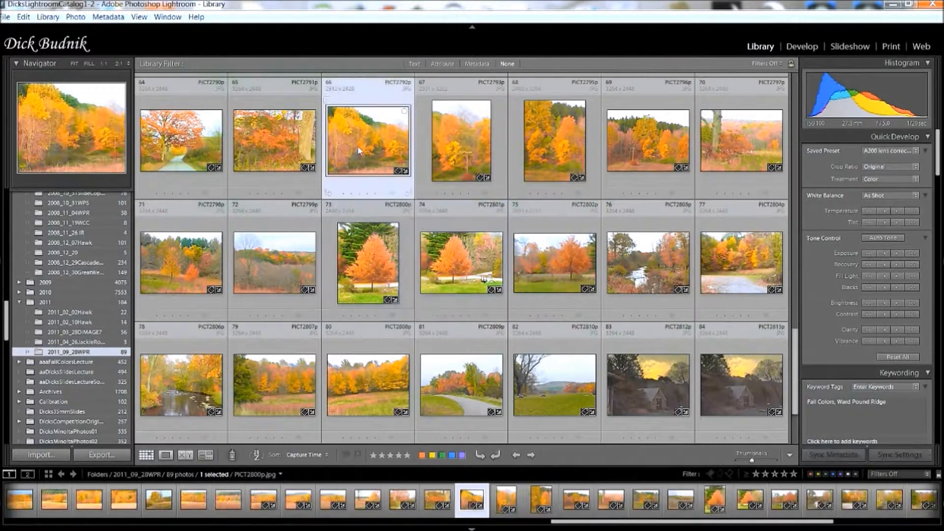
left_click(659, 138, "shift")
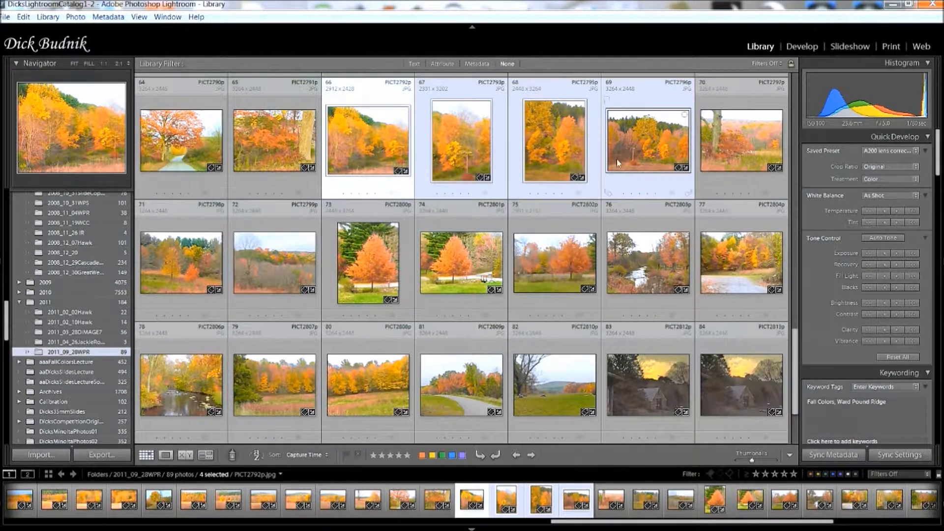
left_click(205, 456)
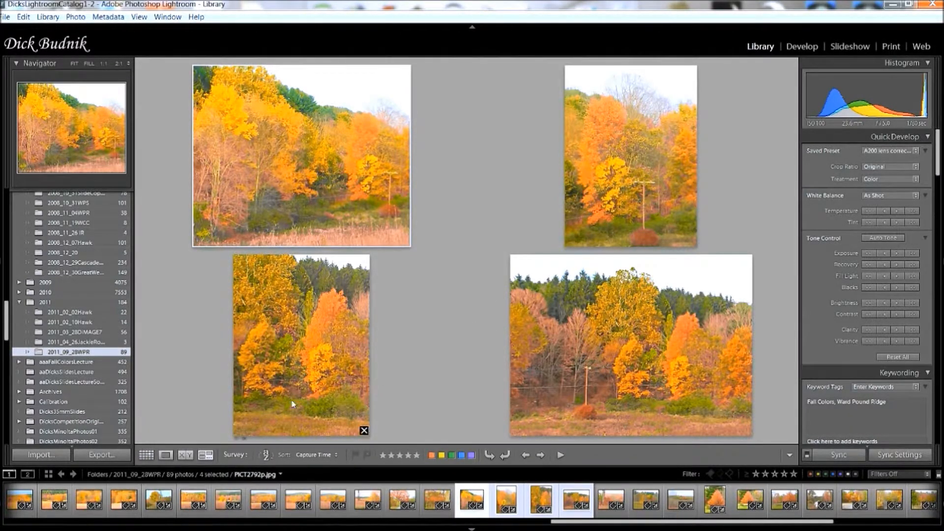
left_click(637, 165)
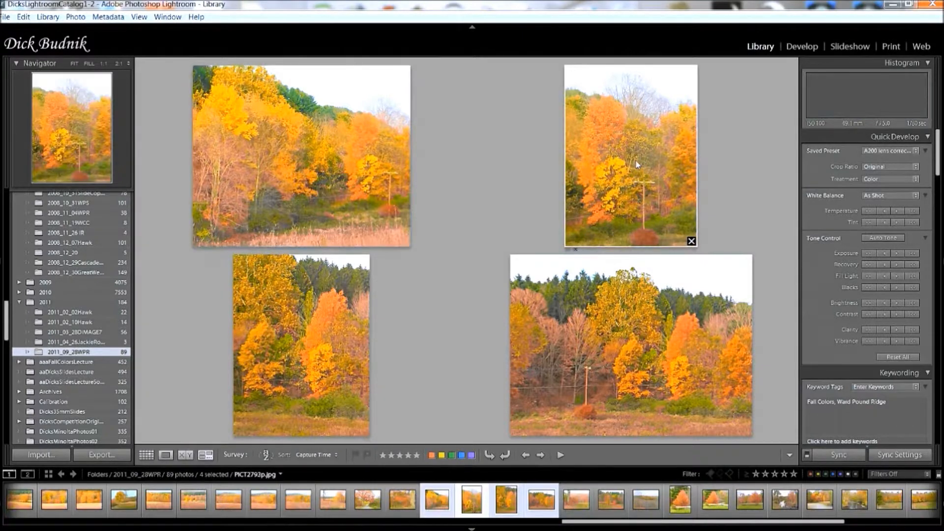
- View PICT2793p and PICT2795p in the Develop module and return to the Library grid
left_click(146, 455)
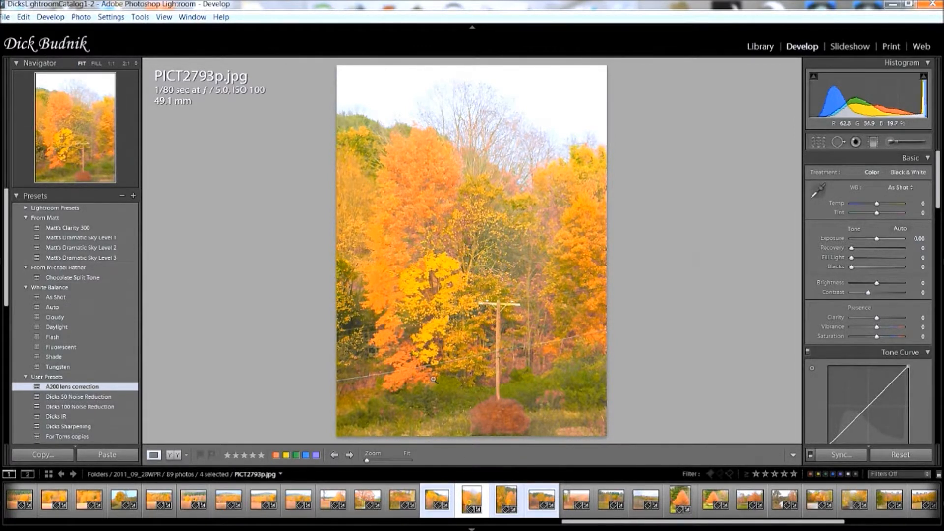
left_click(506, 502)
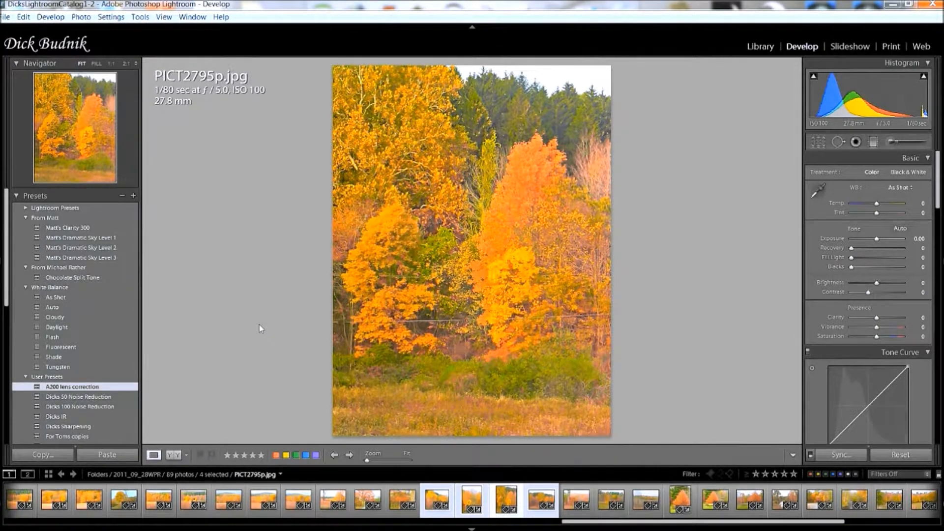
left_click(761, 47)
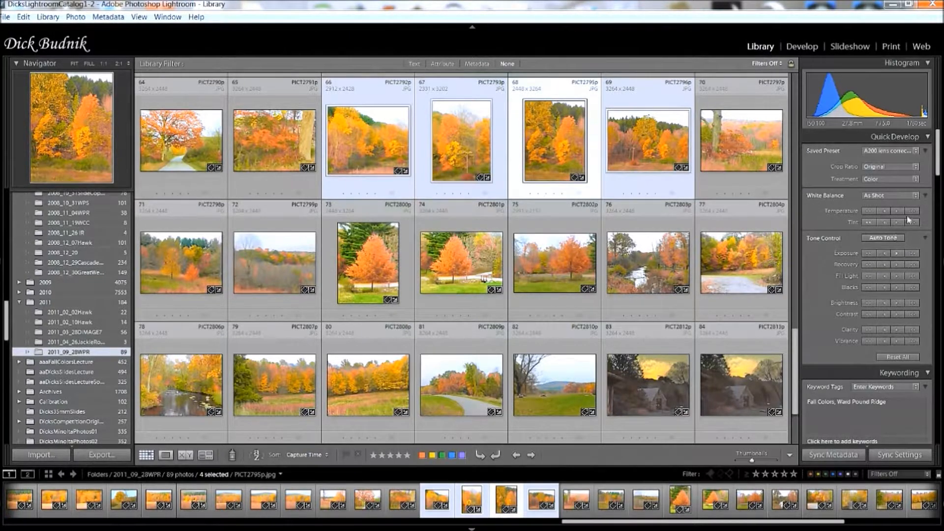
- Select all photos in the 2011_09_28WPR folder and bring their keyword tags into view
left_click_drag(939, 150, 939, 181)
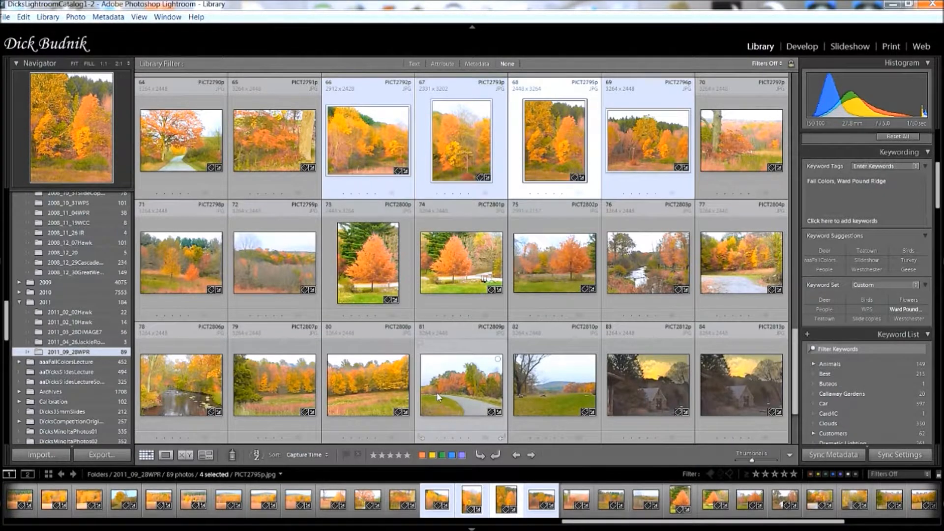
key("ctrl+a")
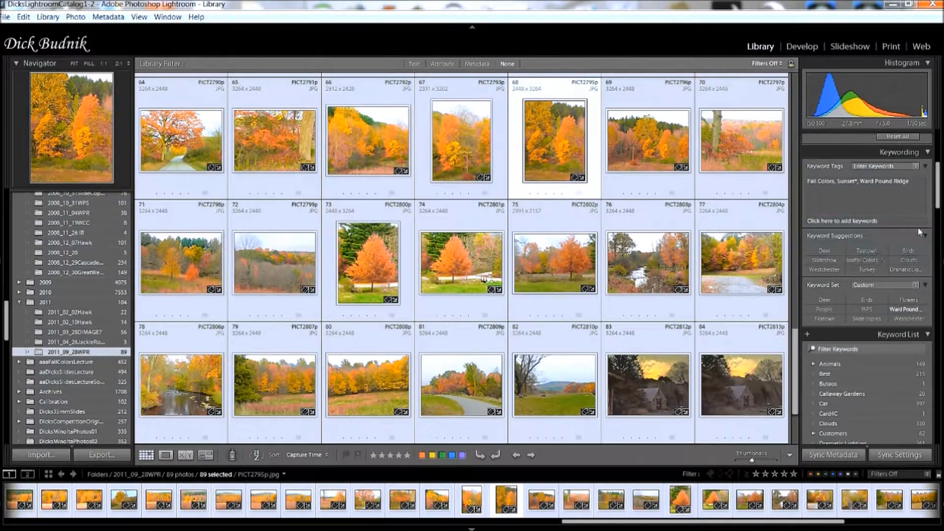
left_click(939, 196)
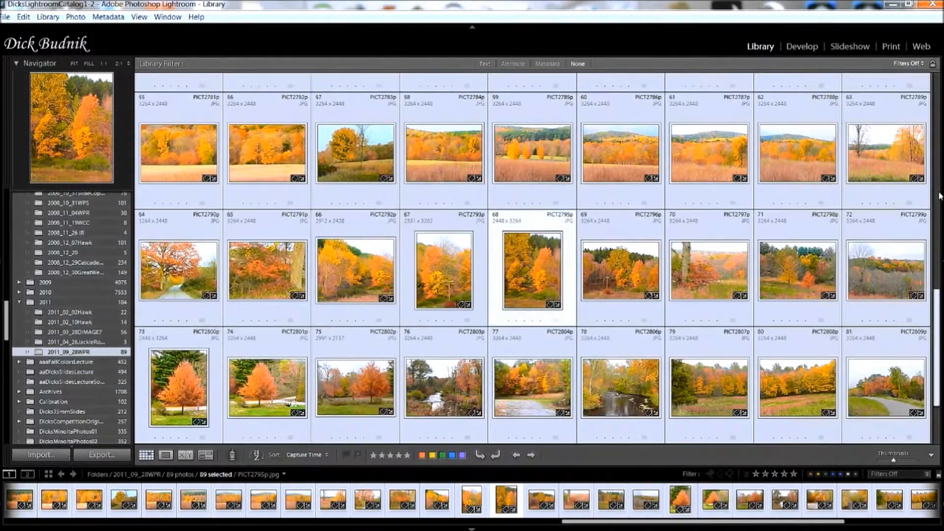
key("F8")
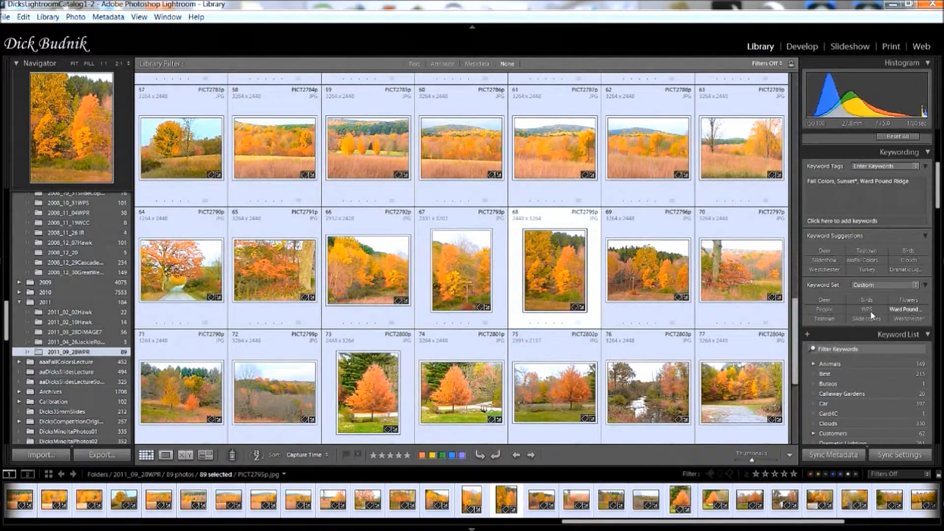
- Look through the keyword list from Animals down to the Places keywords and back up
scroll(871, 311, "down", 3)
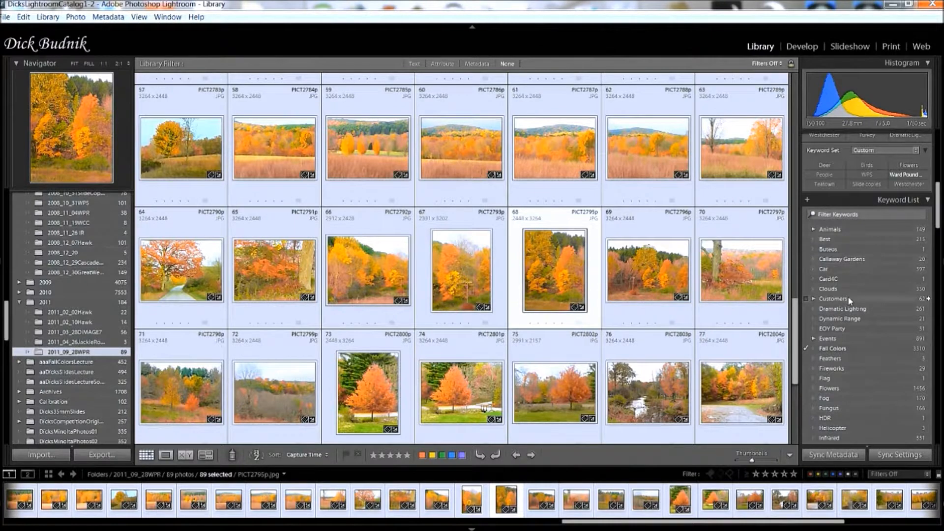
scroll(851, 301, "down", 5)
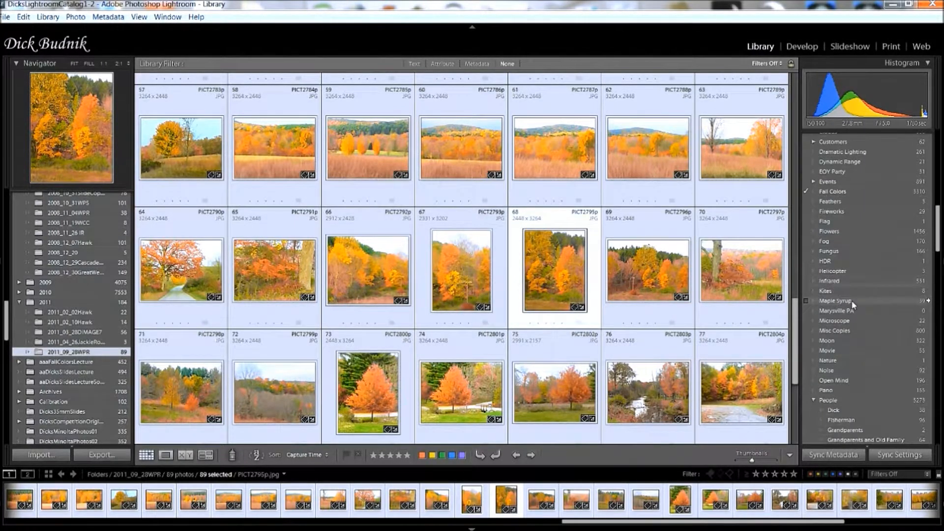
scroll(853, 304, "down", 2)
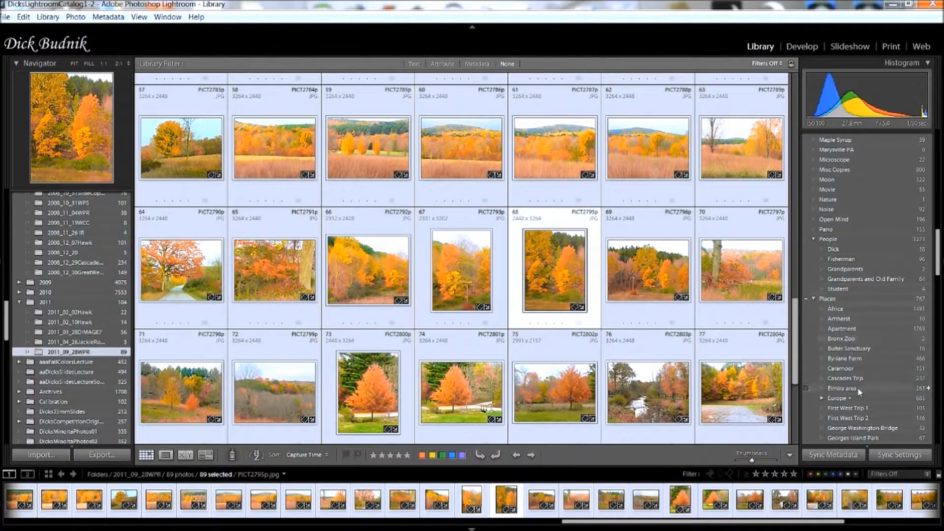
scroll(836, 376, "down", 1)
scroll(836, 375, "down", 4)
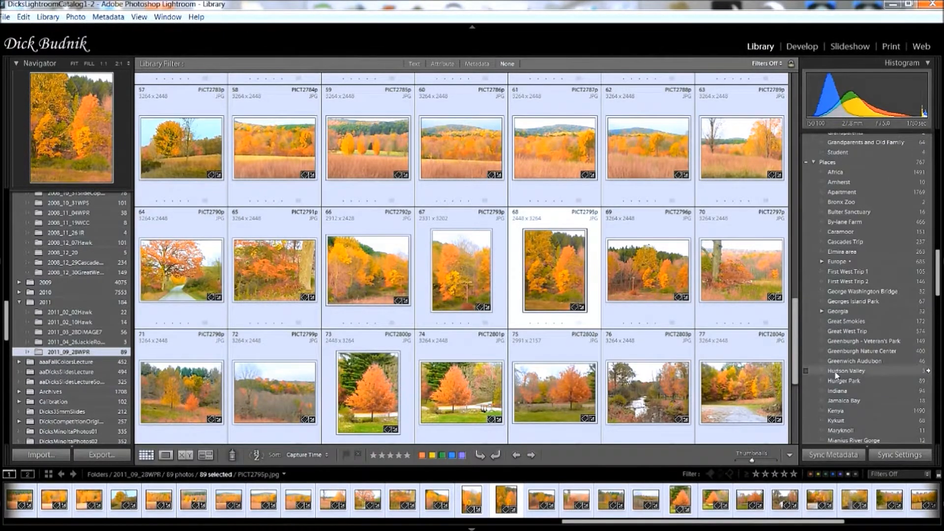
scroll(836, 375, "up", 5)
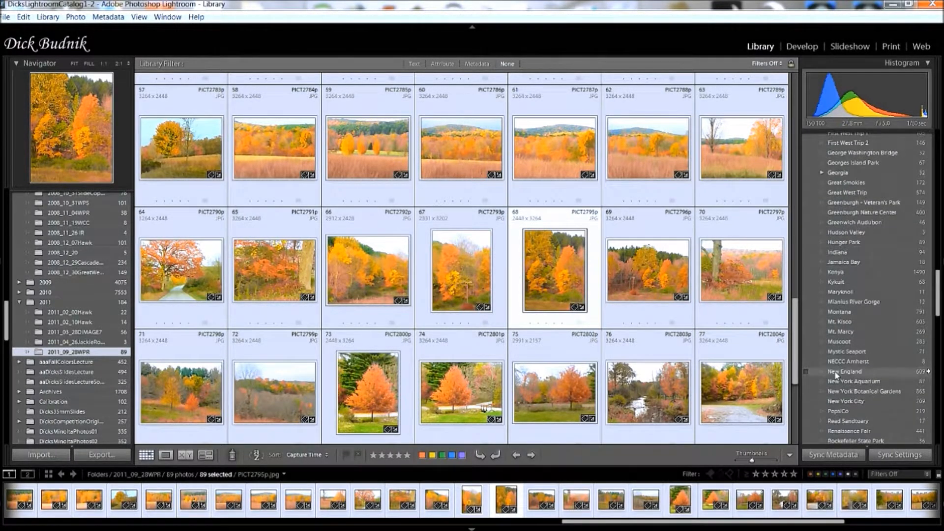
scroll(835, 374, "up", 7)
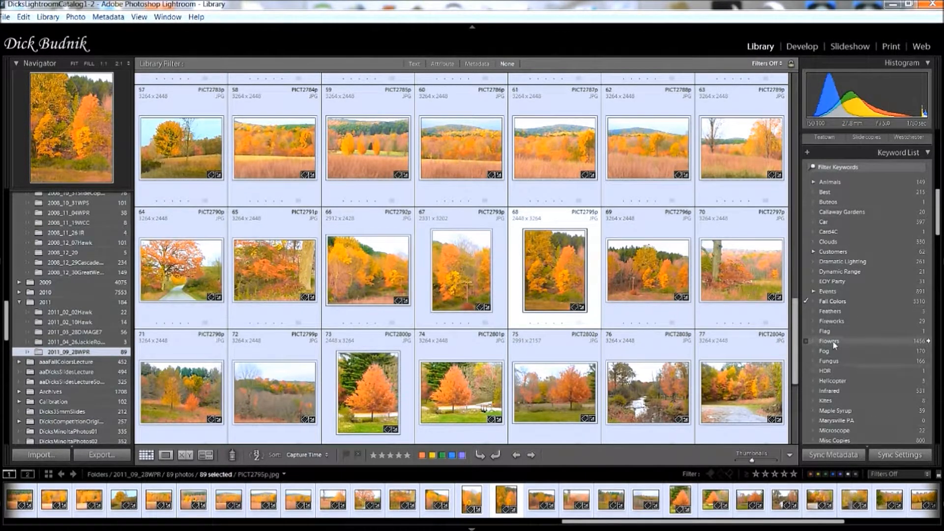
- Expand the Animals, Birds and Hawks keywords and look through the rest of the keyword list
left_click(814, 182)
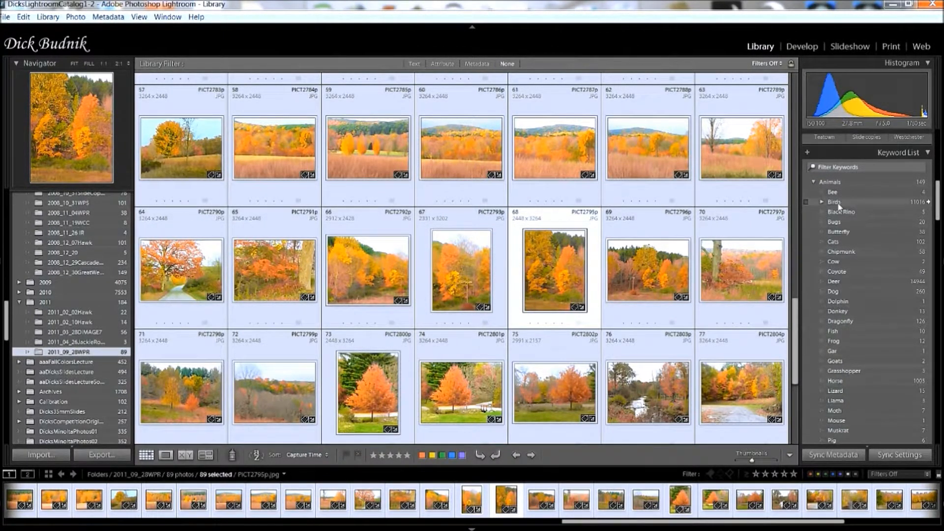
left_click(821, 202)
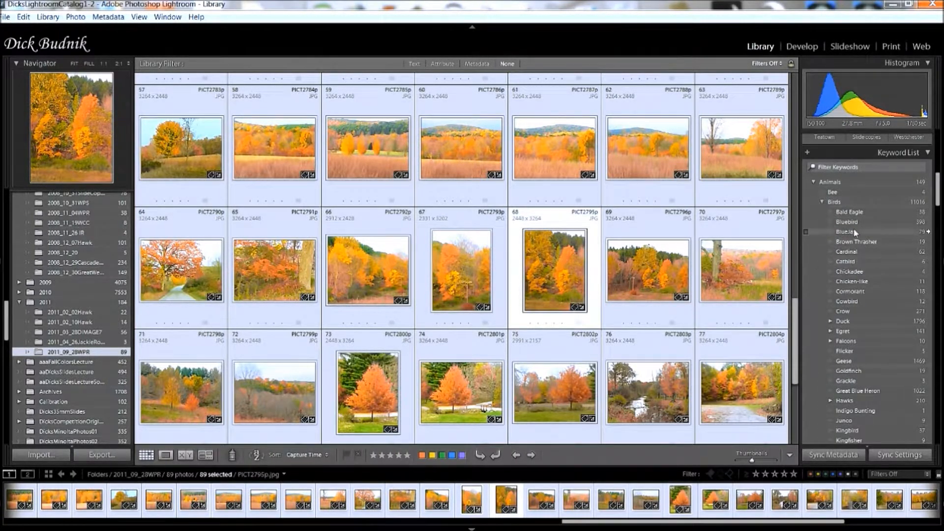
left_click(830, 399)
scroll(830, 412, "down", 3)
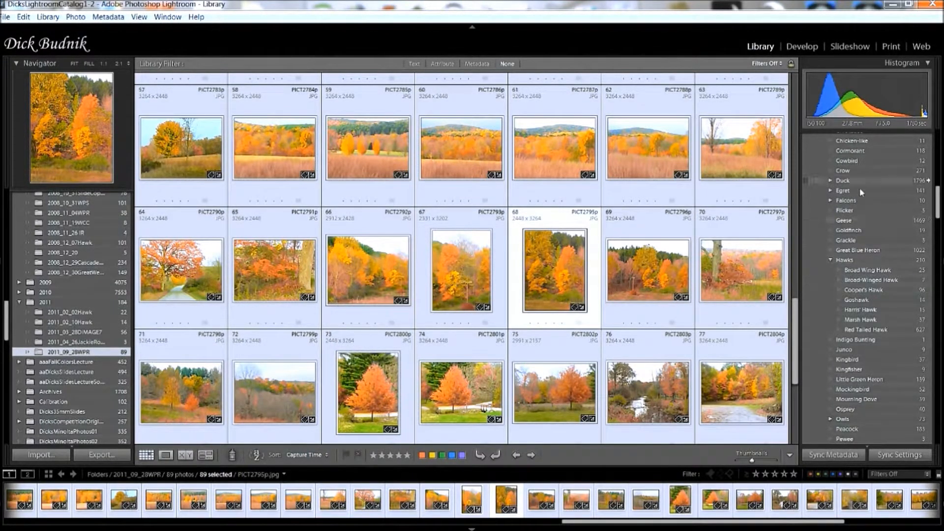
left_click_drag(938, 203, 939, 393)
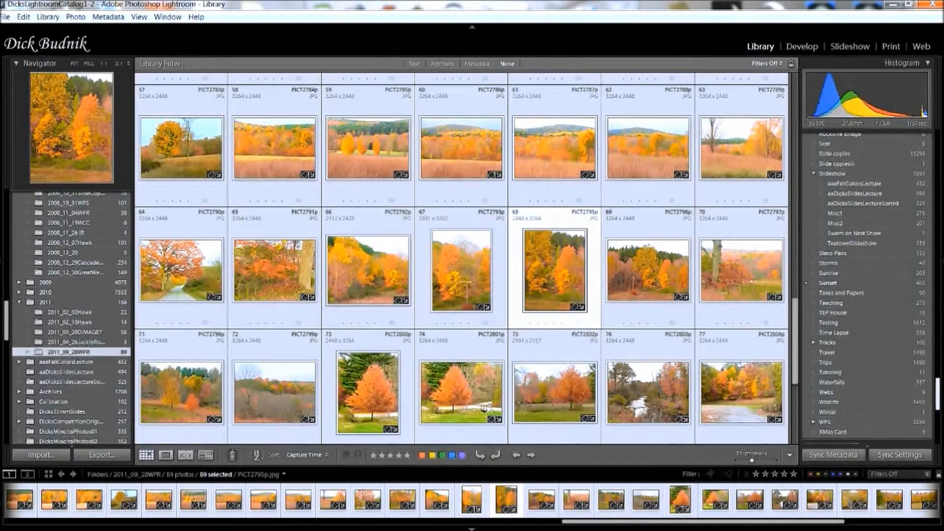
- Review the metadata of the selected photos, including the copyright preset, creator and camera details
left_click_drag(939, 393, 939, 428)
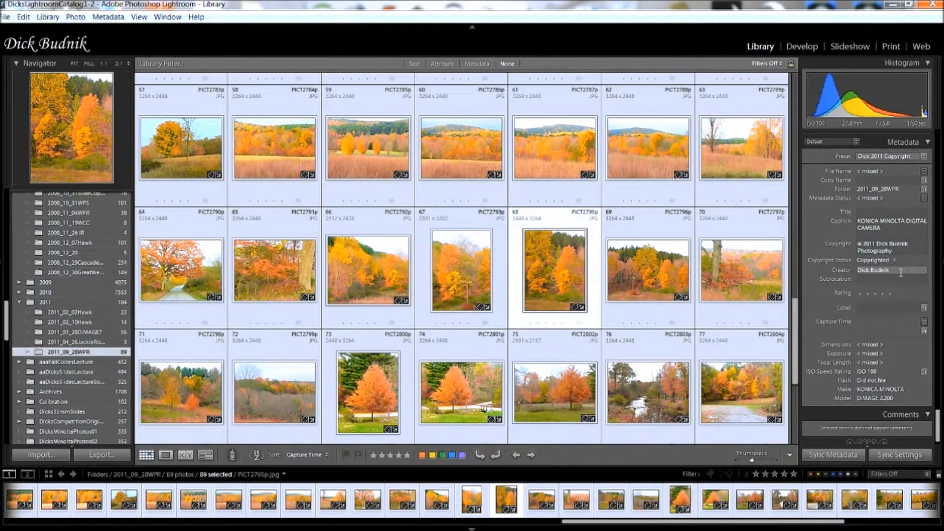
scroll(889, 252, "up", 2)
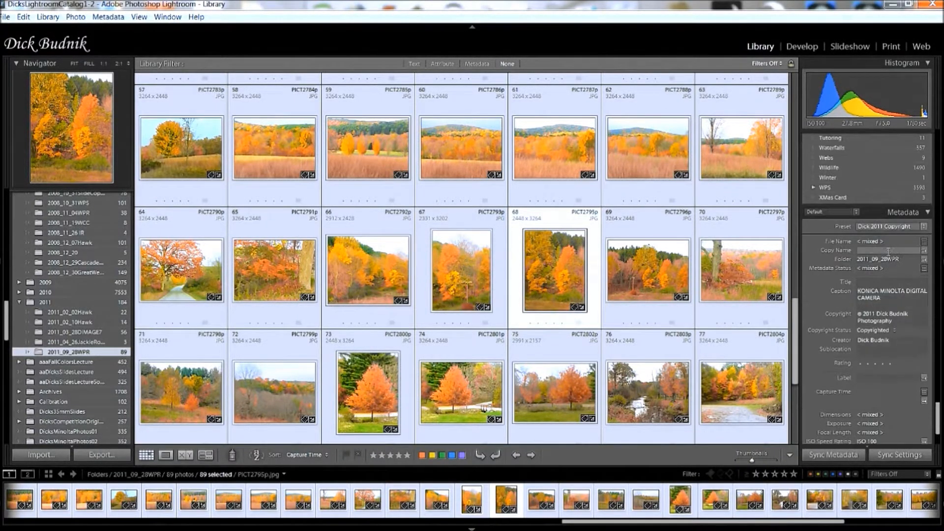
scroll(880, 304, "down", 3)
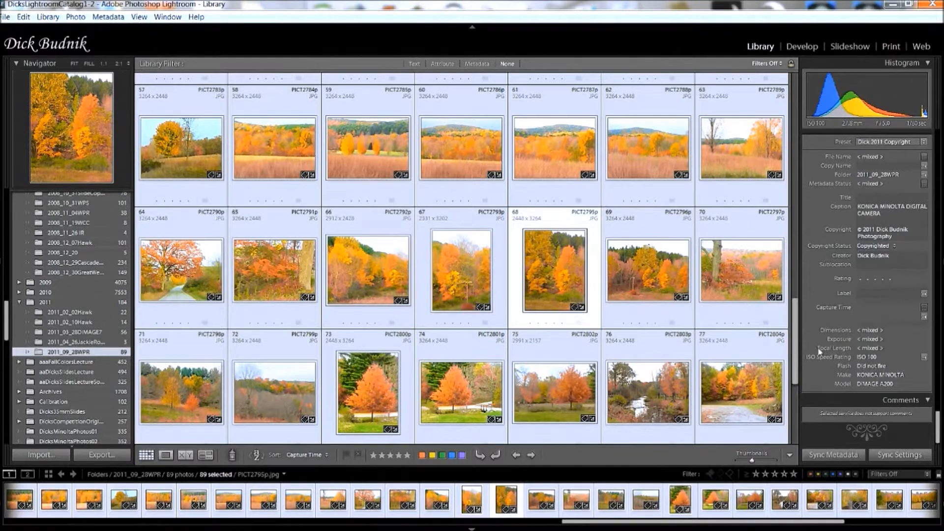
- Make PICT8257, the last photo in the folder, the active photo and show it in Loupe view
left_click_drag(795, 338, 801, 451)
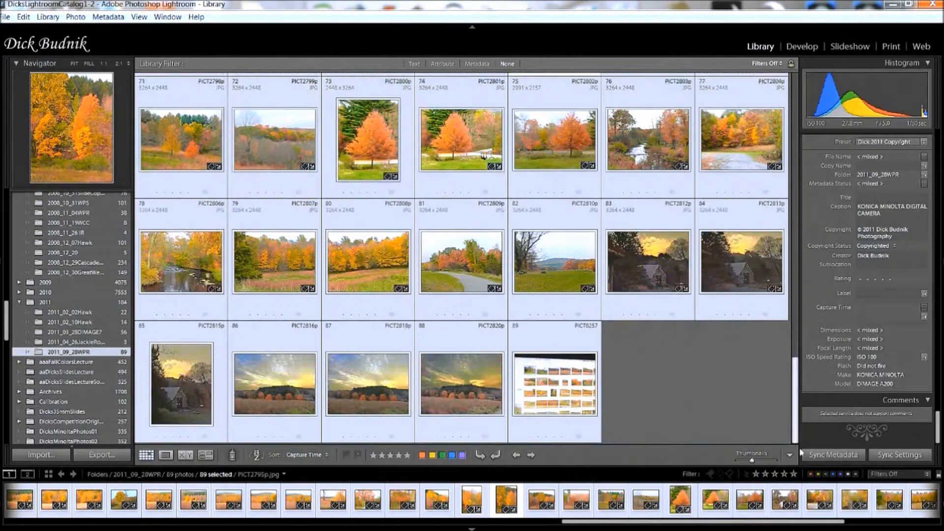
left_click(565, 388)
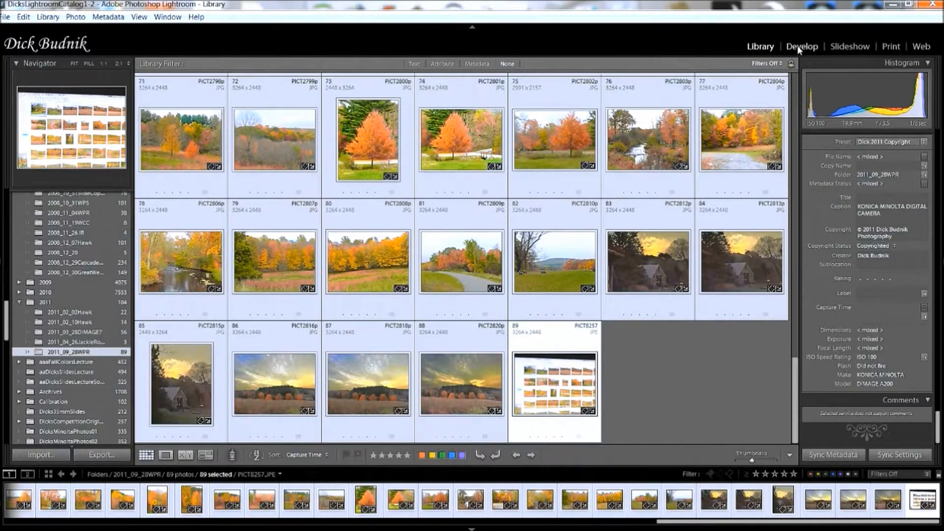
left_click(165, 456)
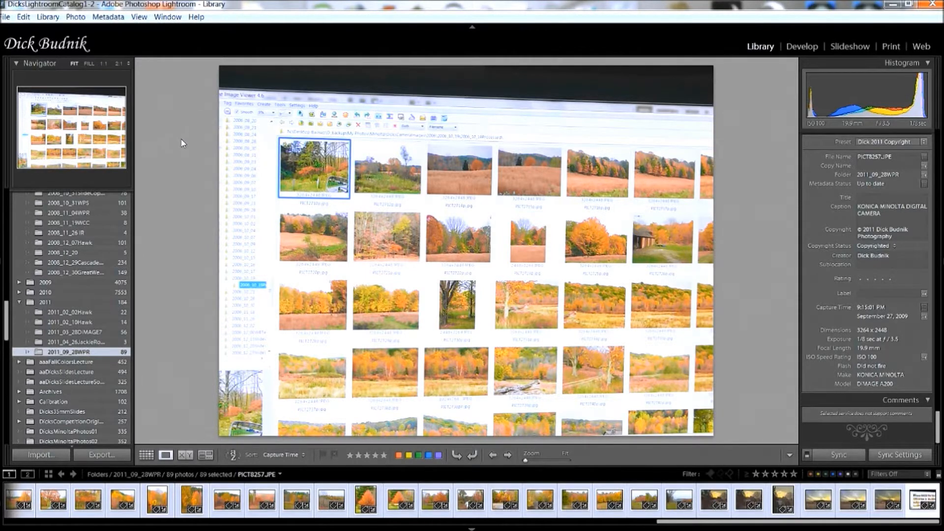
- Cycle the Loupe info overlay on PICT8257 through date and dimensions, hidden, and exposure details, and return to the grid
key("i")
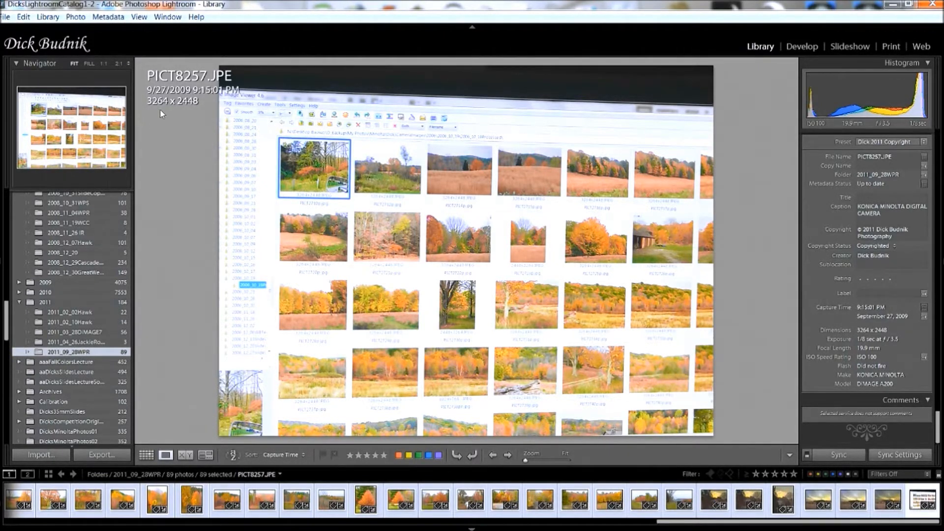
key("i")
key("i")
key("i")
key("i")
key("i")
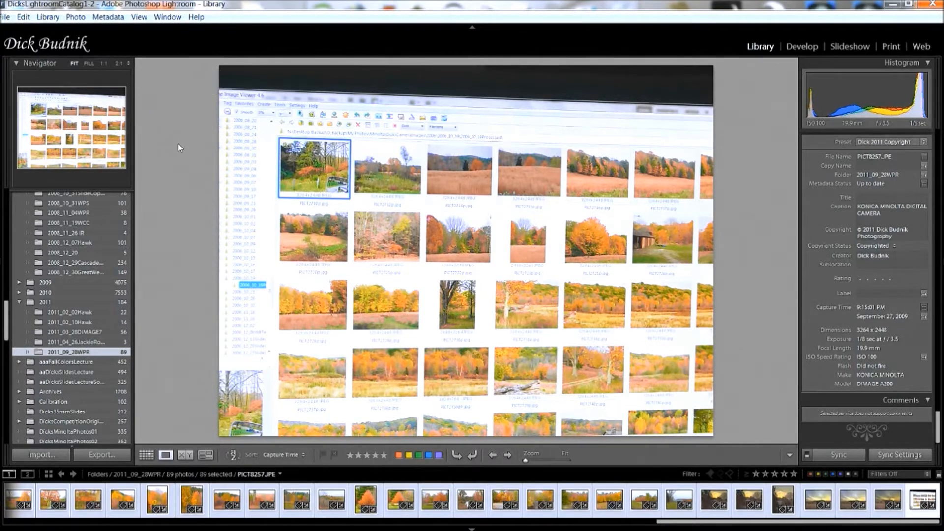
key("i")
key("i")
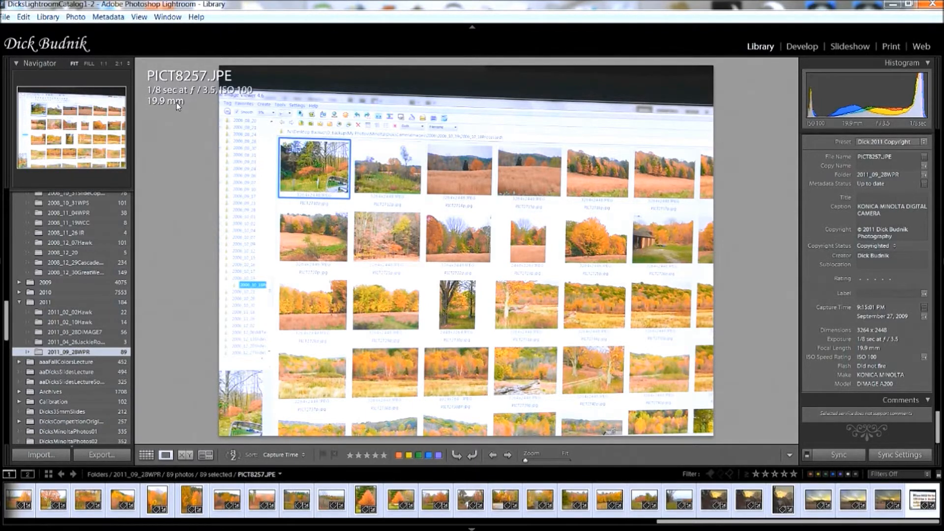
left_click(147, 456)
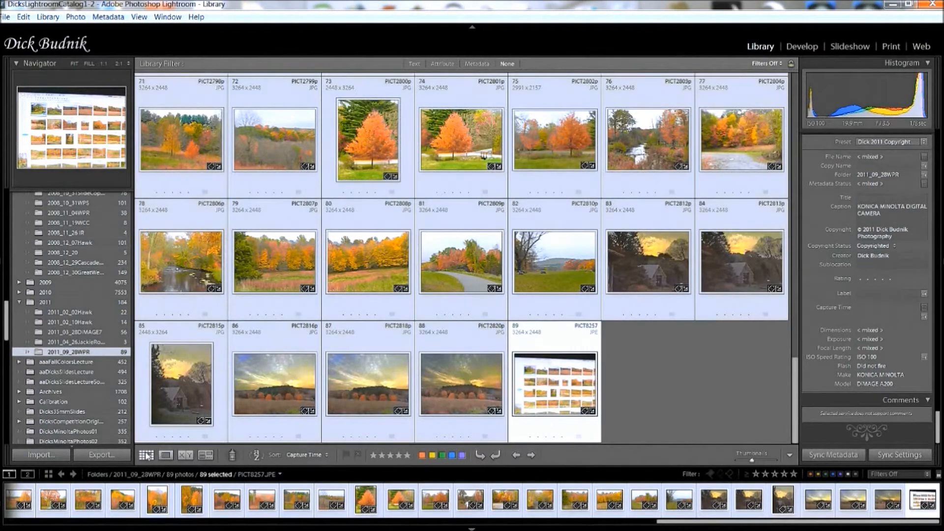